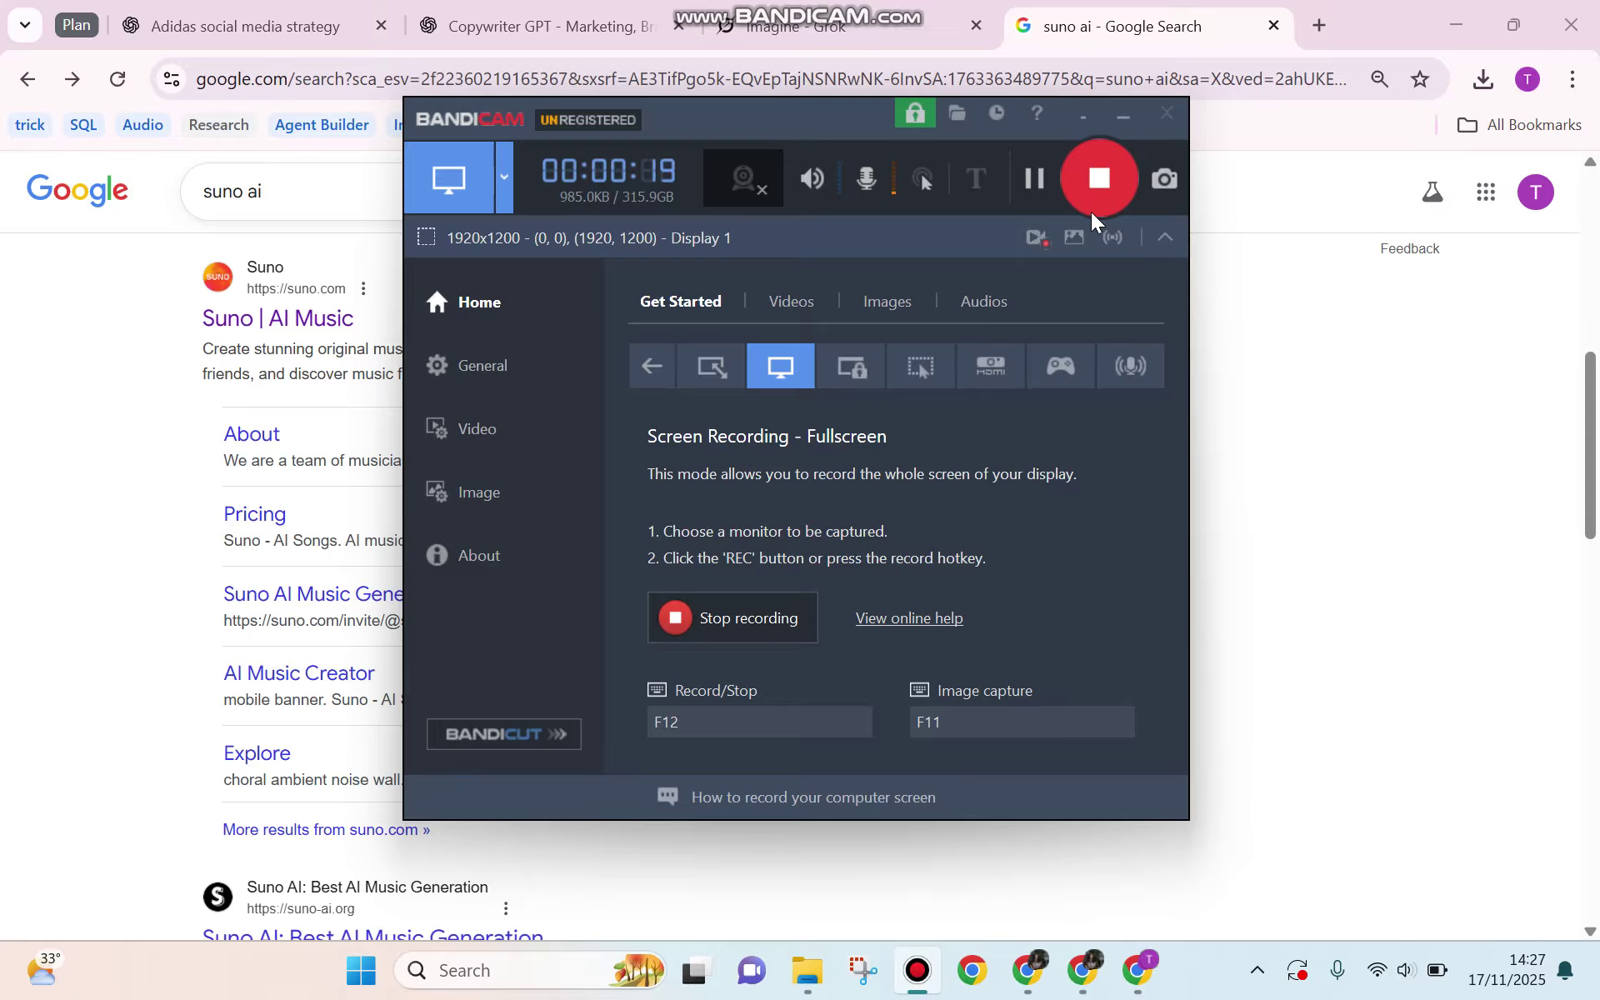
Open the Suno | AI Music website from the search results and go to its song creation page.
{"action": "left_click", "coordinate": [1125, 117]}
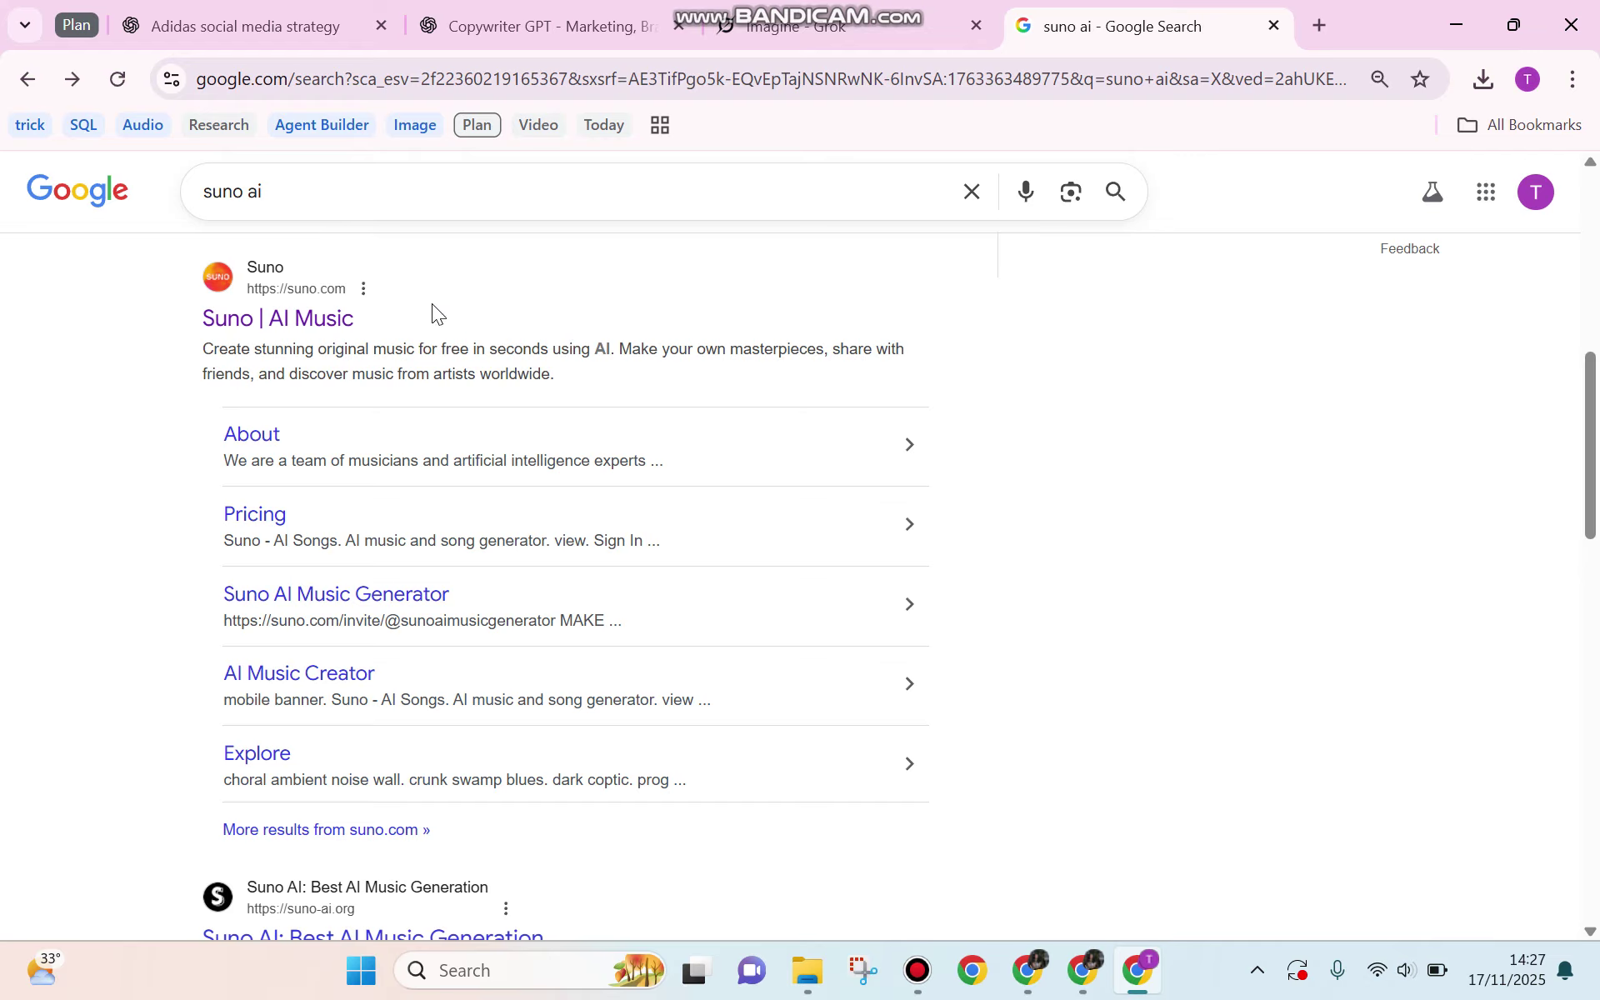
{"action": "left_click", "coordinate": [337, 334]}
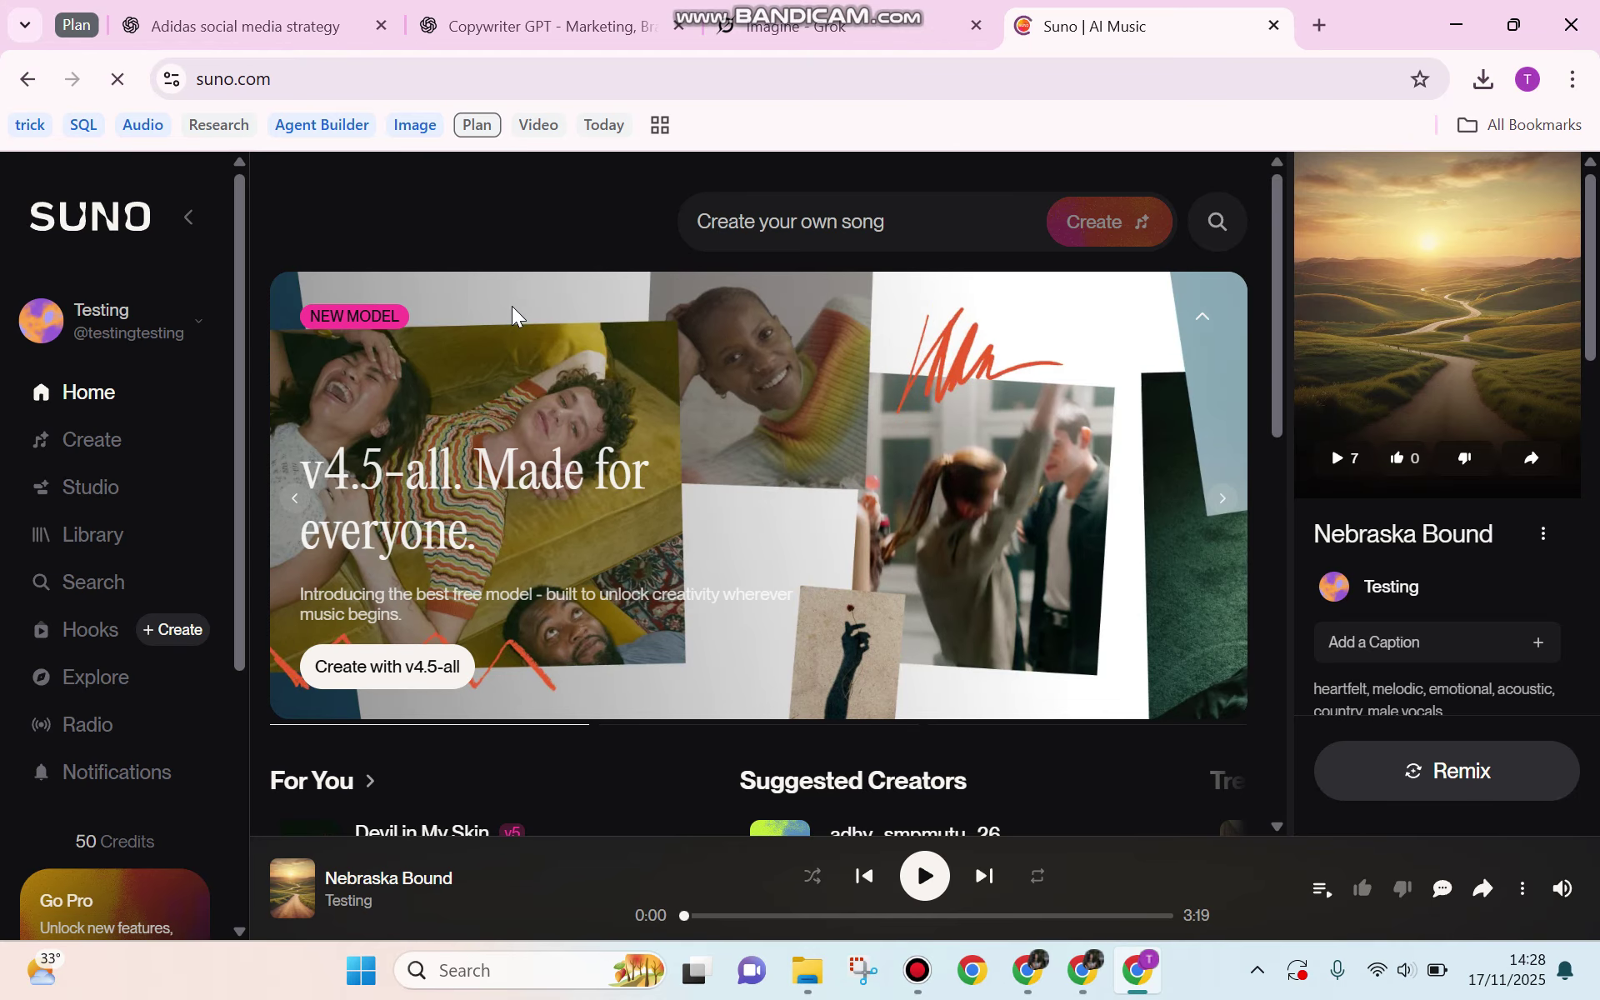
{"action": "scroll", "coordinate": [512, 306], "scroll_direction": "down", "scroll_amount": 1}
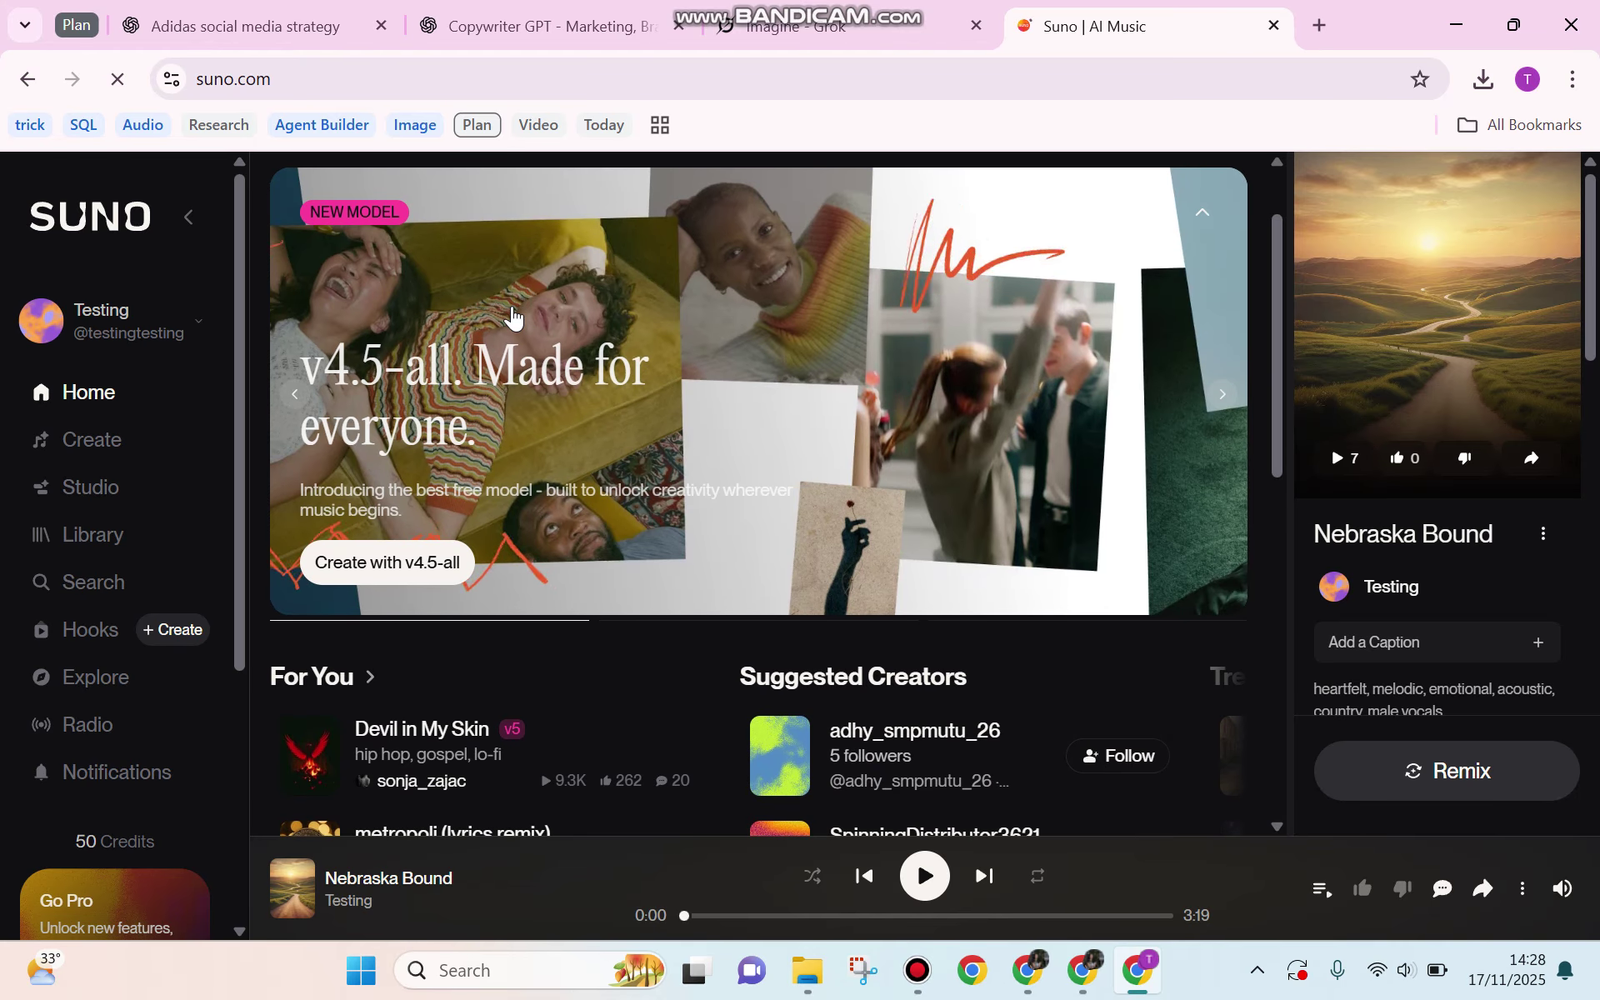
{"action": "scroll", "coordinate": [157, 492], "scroll_direction": "down", "scroll_amount": 3}
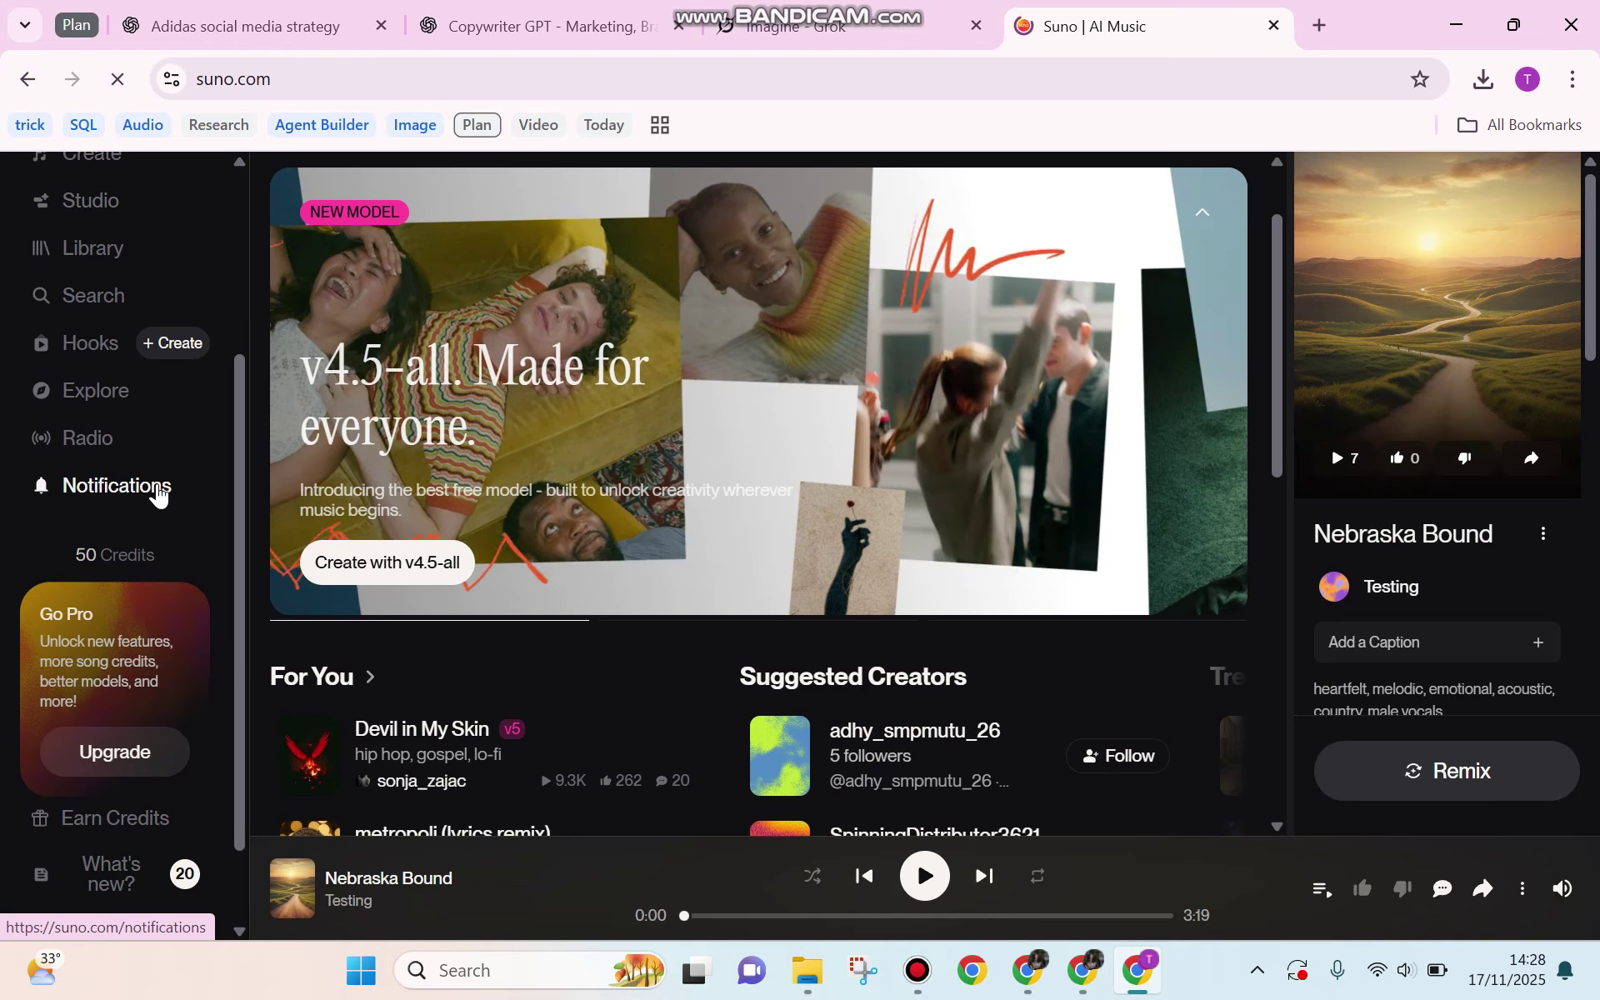
{"action": "scroll", "coordinate": [158, 493], "scroll_direction": "down", "scroll_amount": 1}
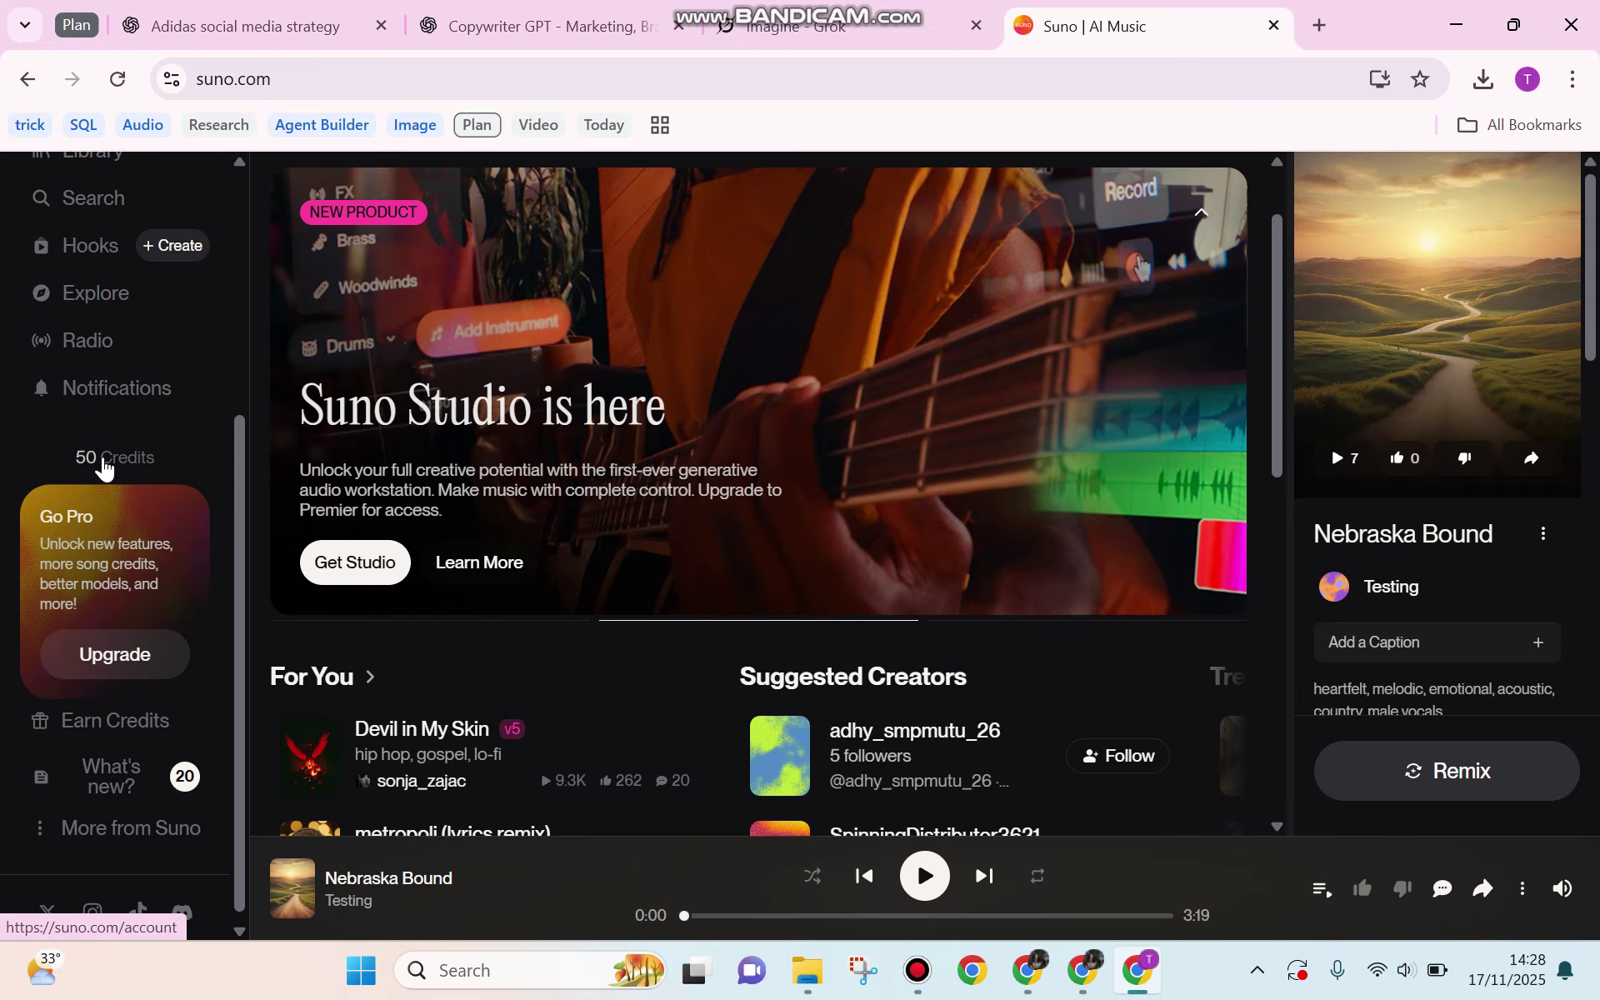
{"action": "scroll", "coordinate": [114, 433], "scroll_direction": "up", "scroll_amount": 4}
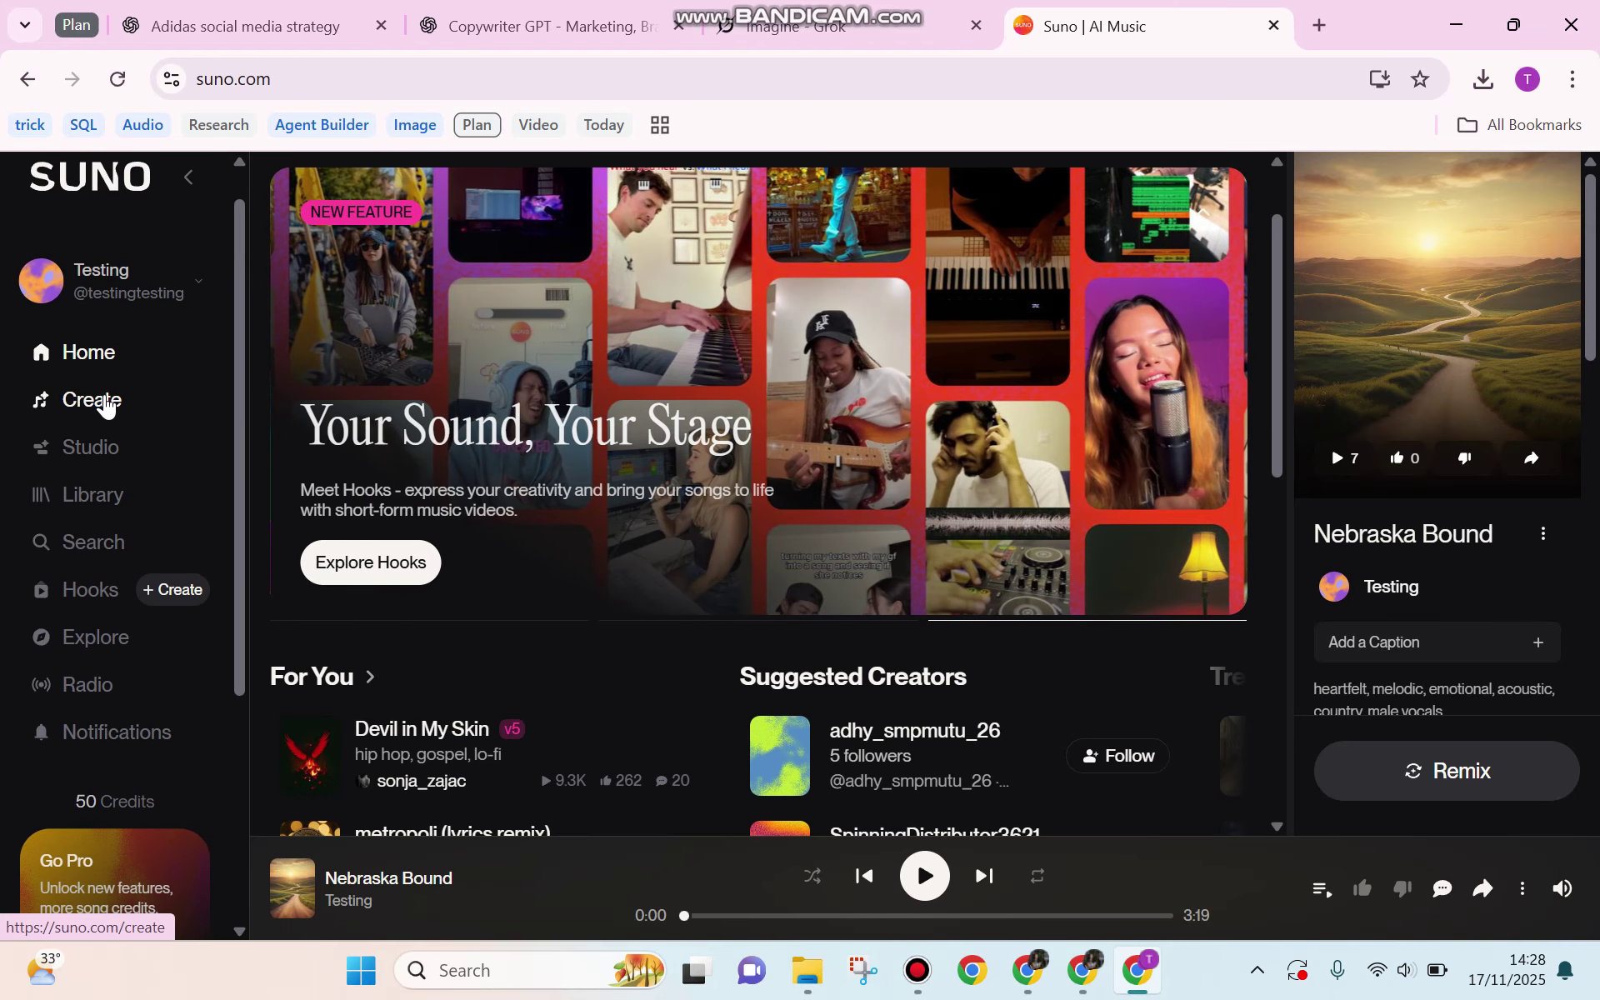
{"action": "left_click", "coordinate": [103, 402]}
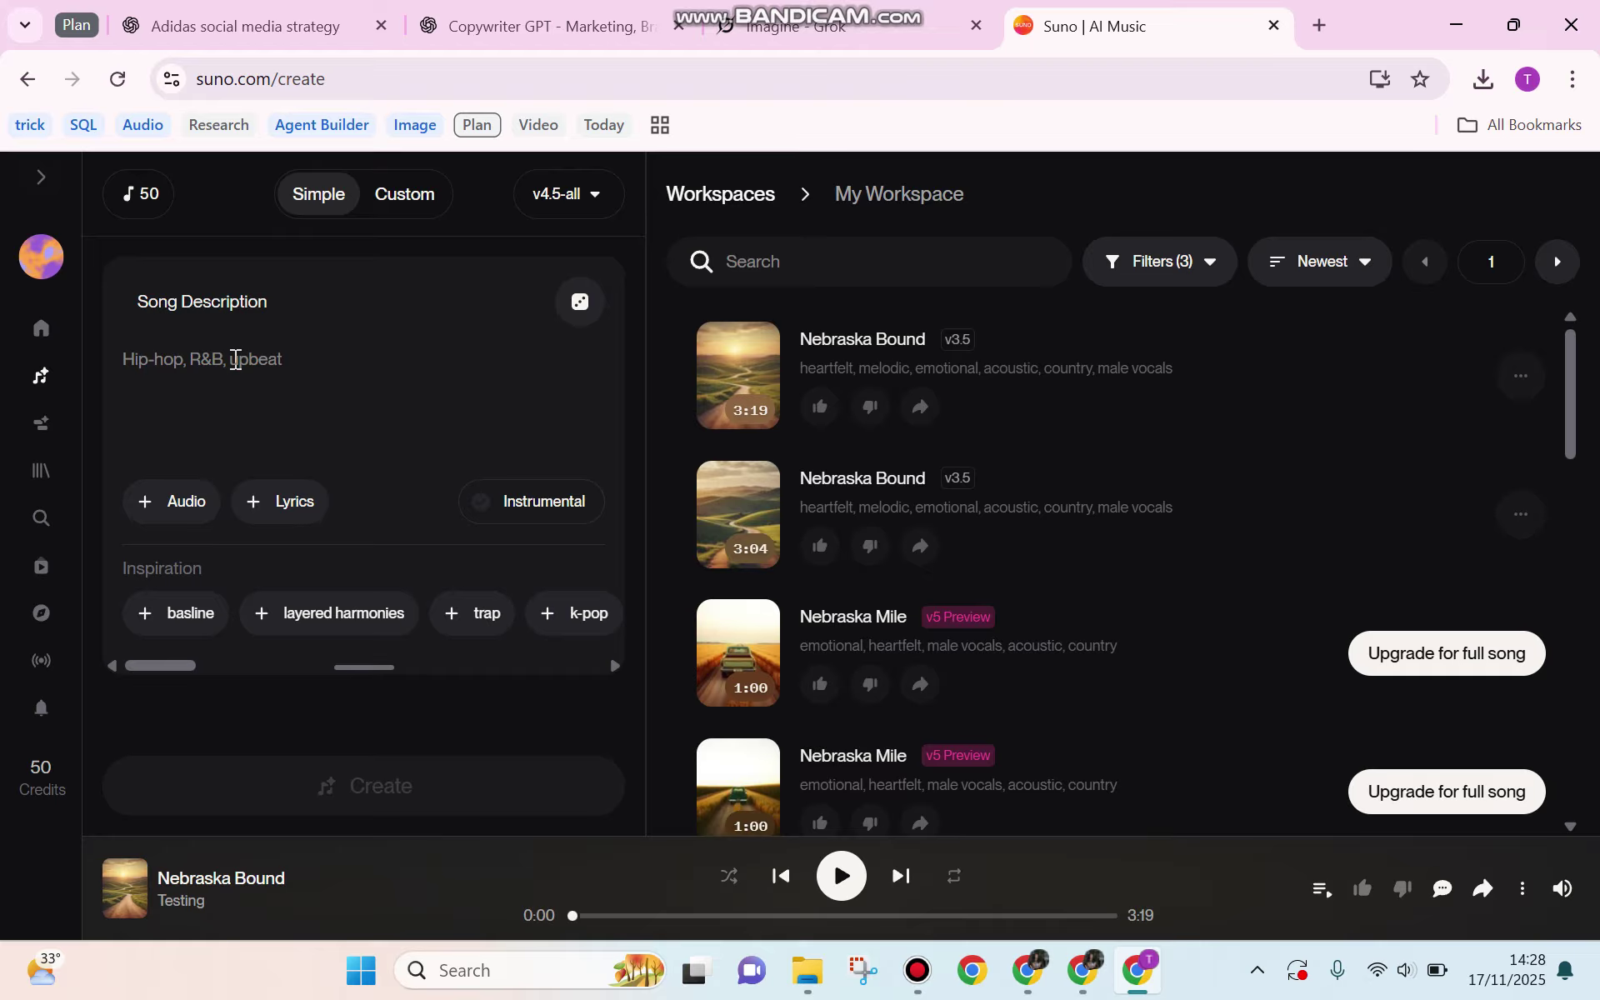
Begin the song description with "Create the song about the Long Distance Relationship.".
{"action": "left_click", "coordinate": [305, 359]}
{"action": "key", "text": "Tab"}
{"action": "key", "text": "Tab"}
{"action": "left_click", "coordinate": [305, 358]}
{"action": "type", "text": "Create the songf a"}
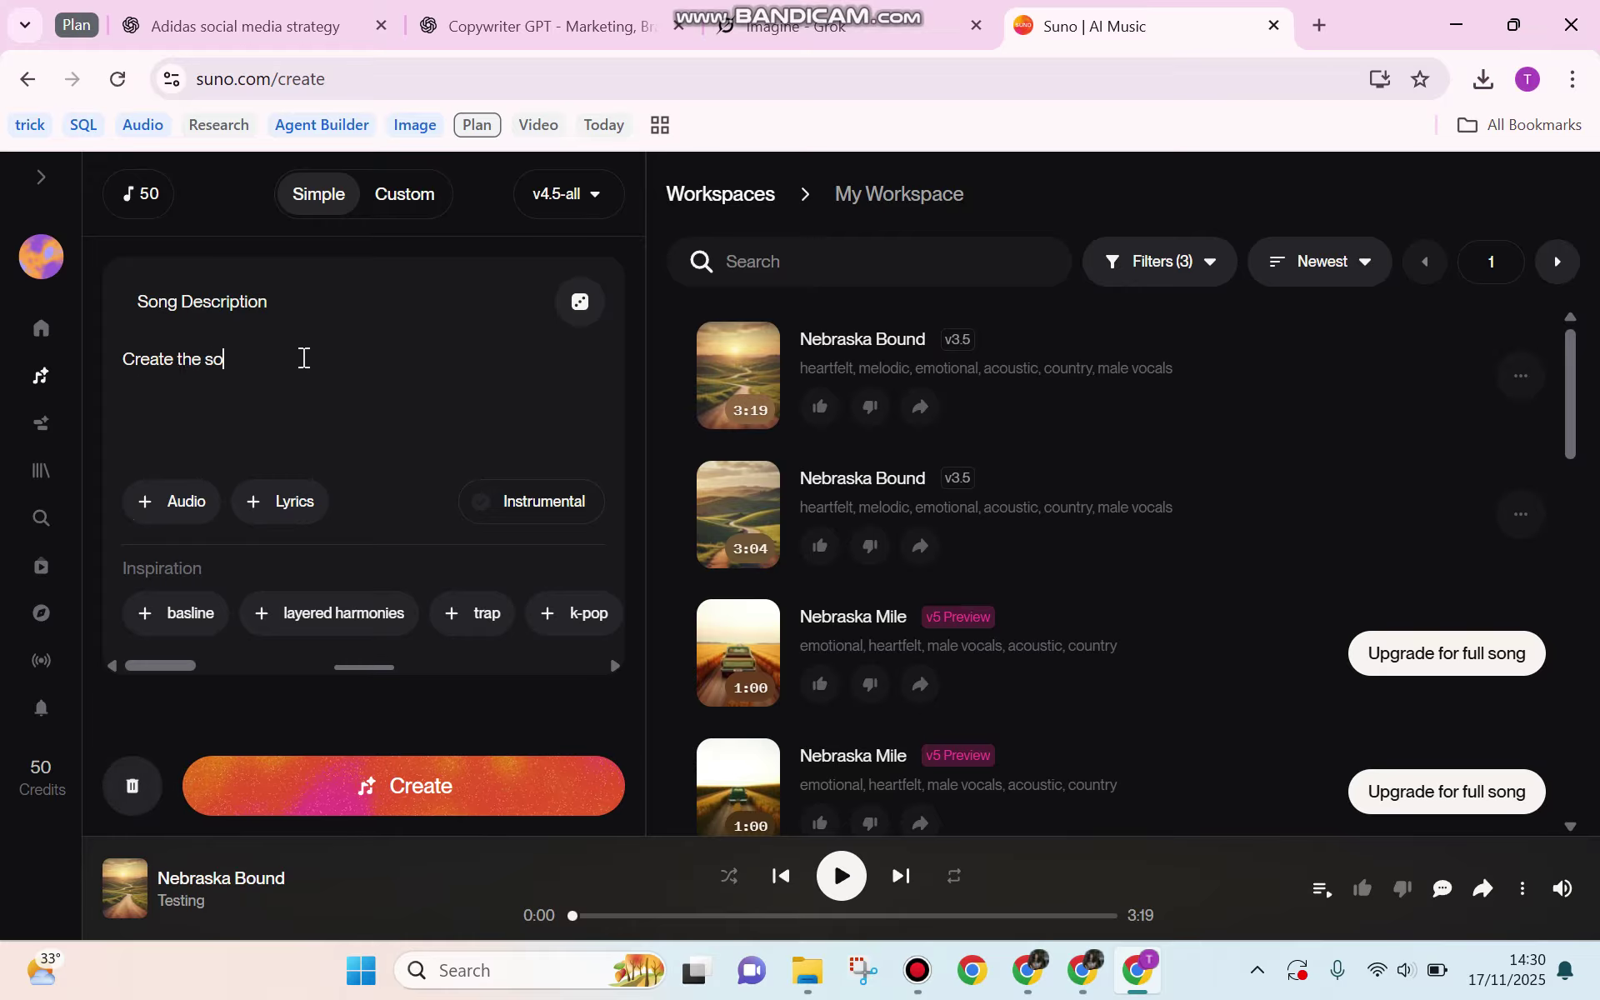
{"action": "key", "text": "BackSpace"}
{"action": "key", "text": "BackSpace"}
{"action": "type", "text": "bout"}
{"action": "key", "text": "BackSpace"}
{"action": "key", "text": "BackSpace"}
{"action": "key", "text": "BackSpace"}
{"action": "type", "text": "about the Long Dista"}
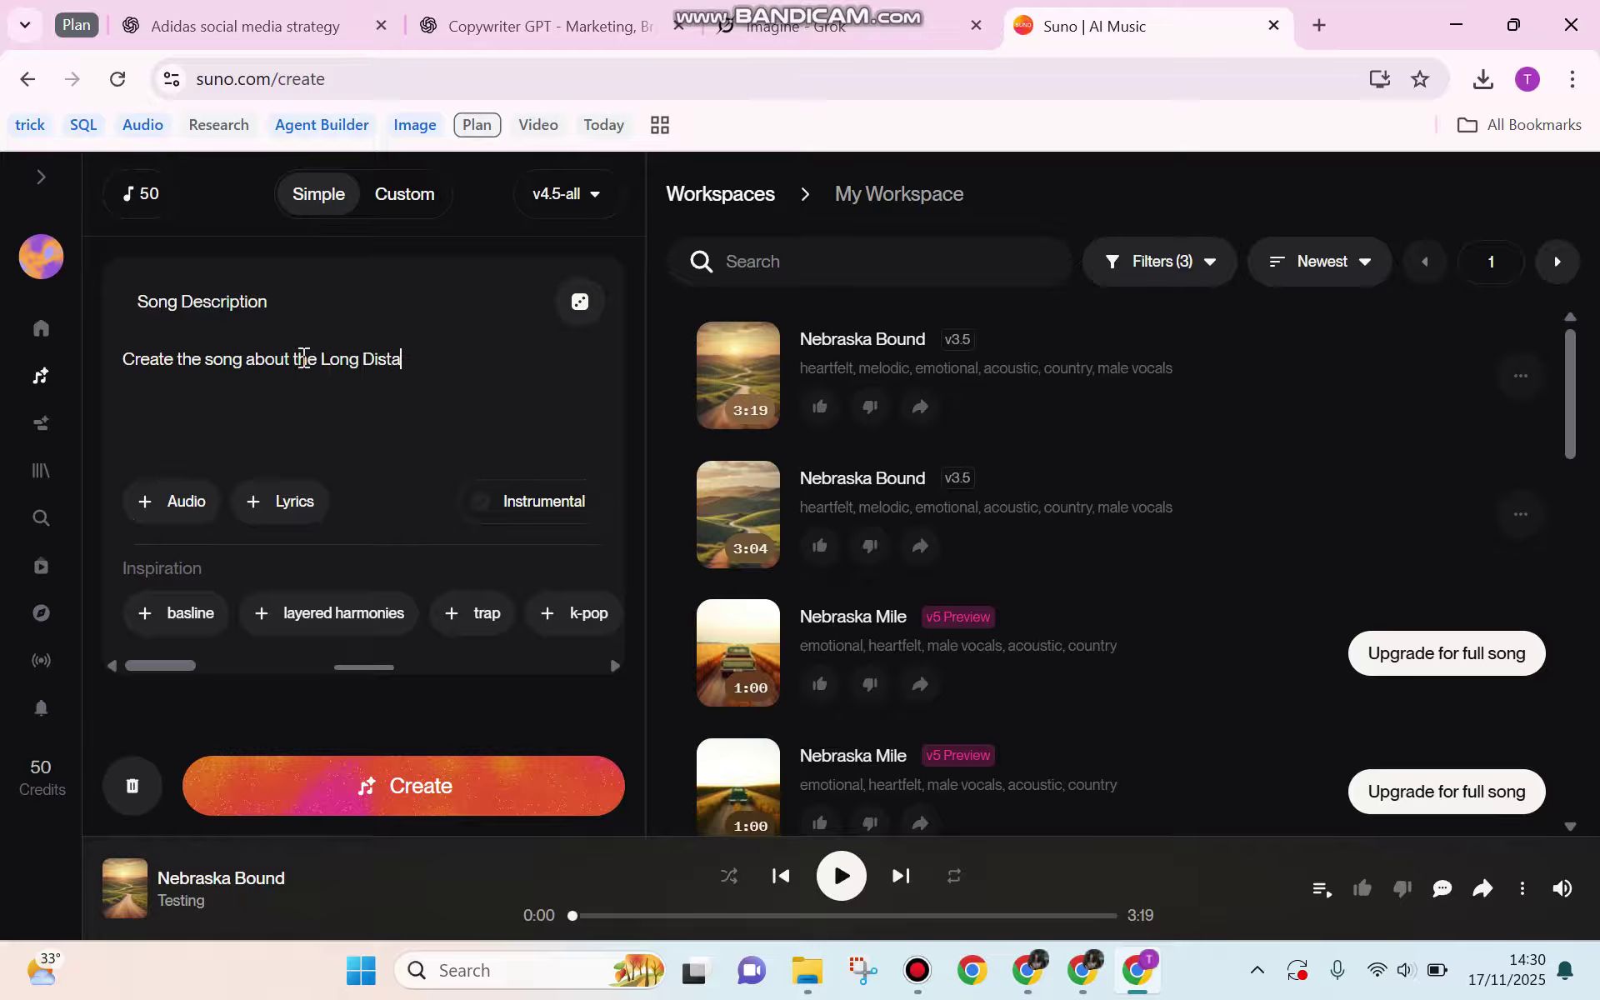
{"action": "type", "text": "nce Realtio"}
{"action": "key", "text": "BackSpace"}
{"action": "key", "text": "BackSpace"}
{"action": "key", "text": "BackSpace"}
{"action": "key", "text": "BackSpace"}
{"action": "type", "text": "lationship. R"}
{"action": "key", "text": "BackSpace"}
Add to the description: "This song is sung by a man who is long for his girlfriend in the different state.".
{"action": "type", "text": "This "}
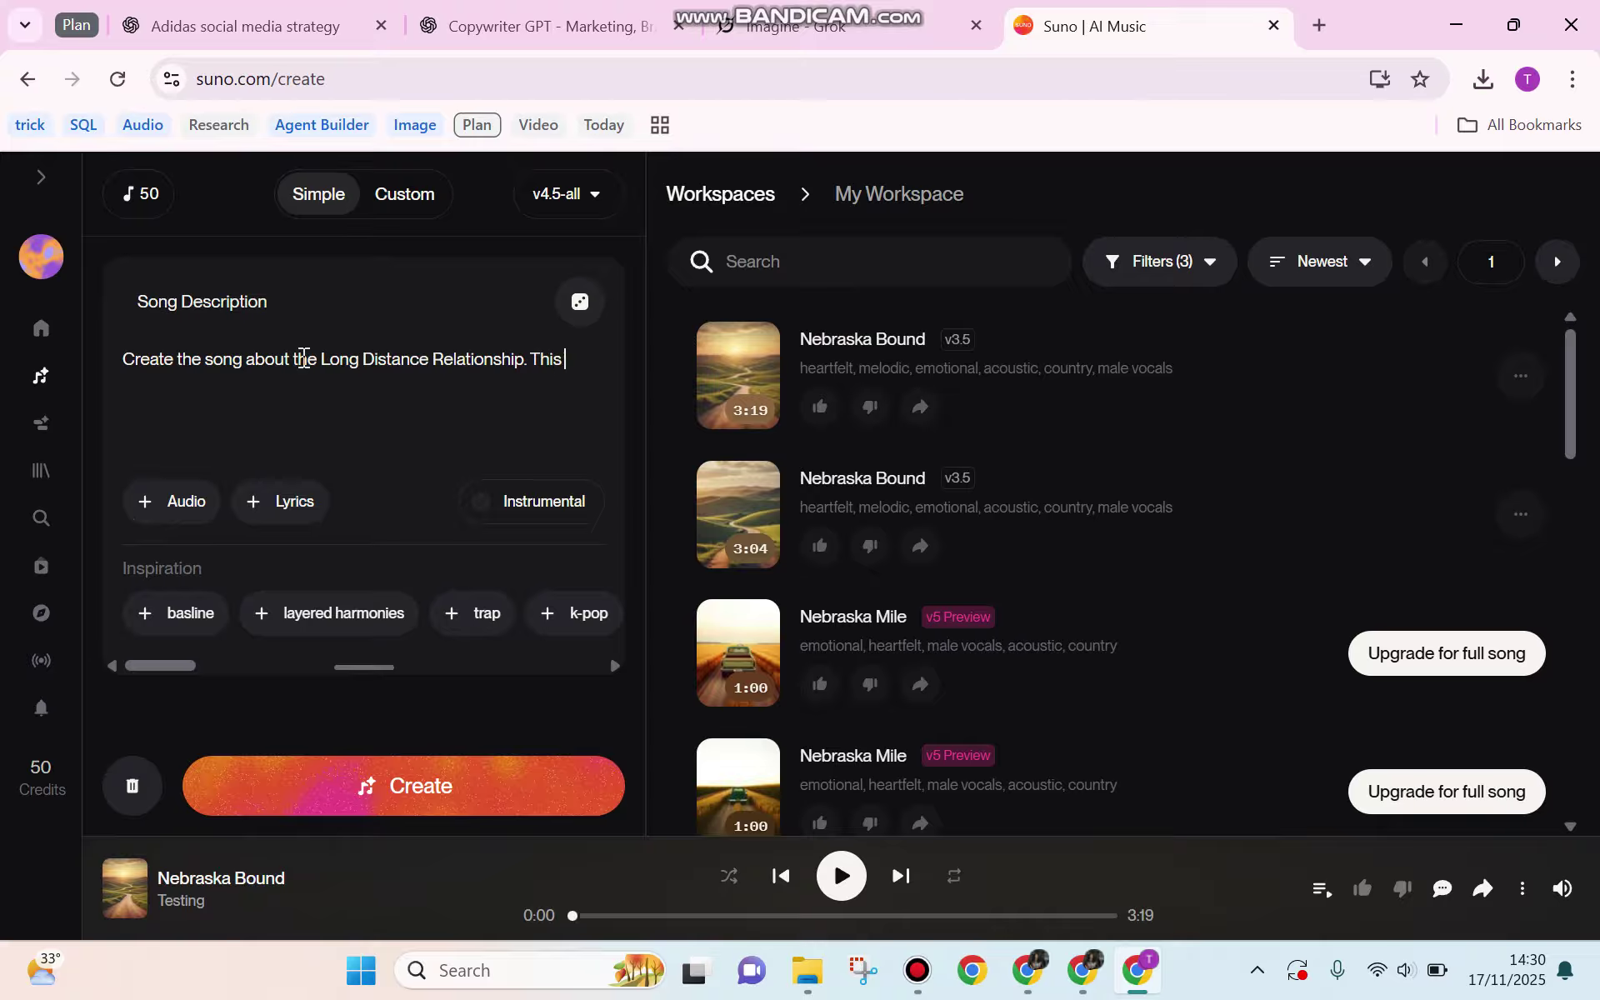
{"action": "type", "text": "song"}
{"action": "type", "text": " is saung by a man who is"}
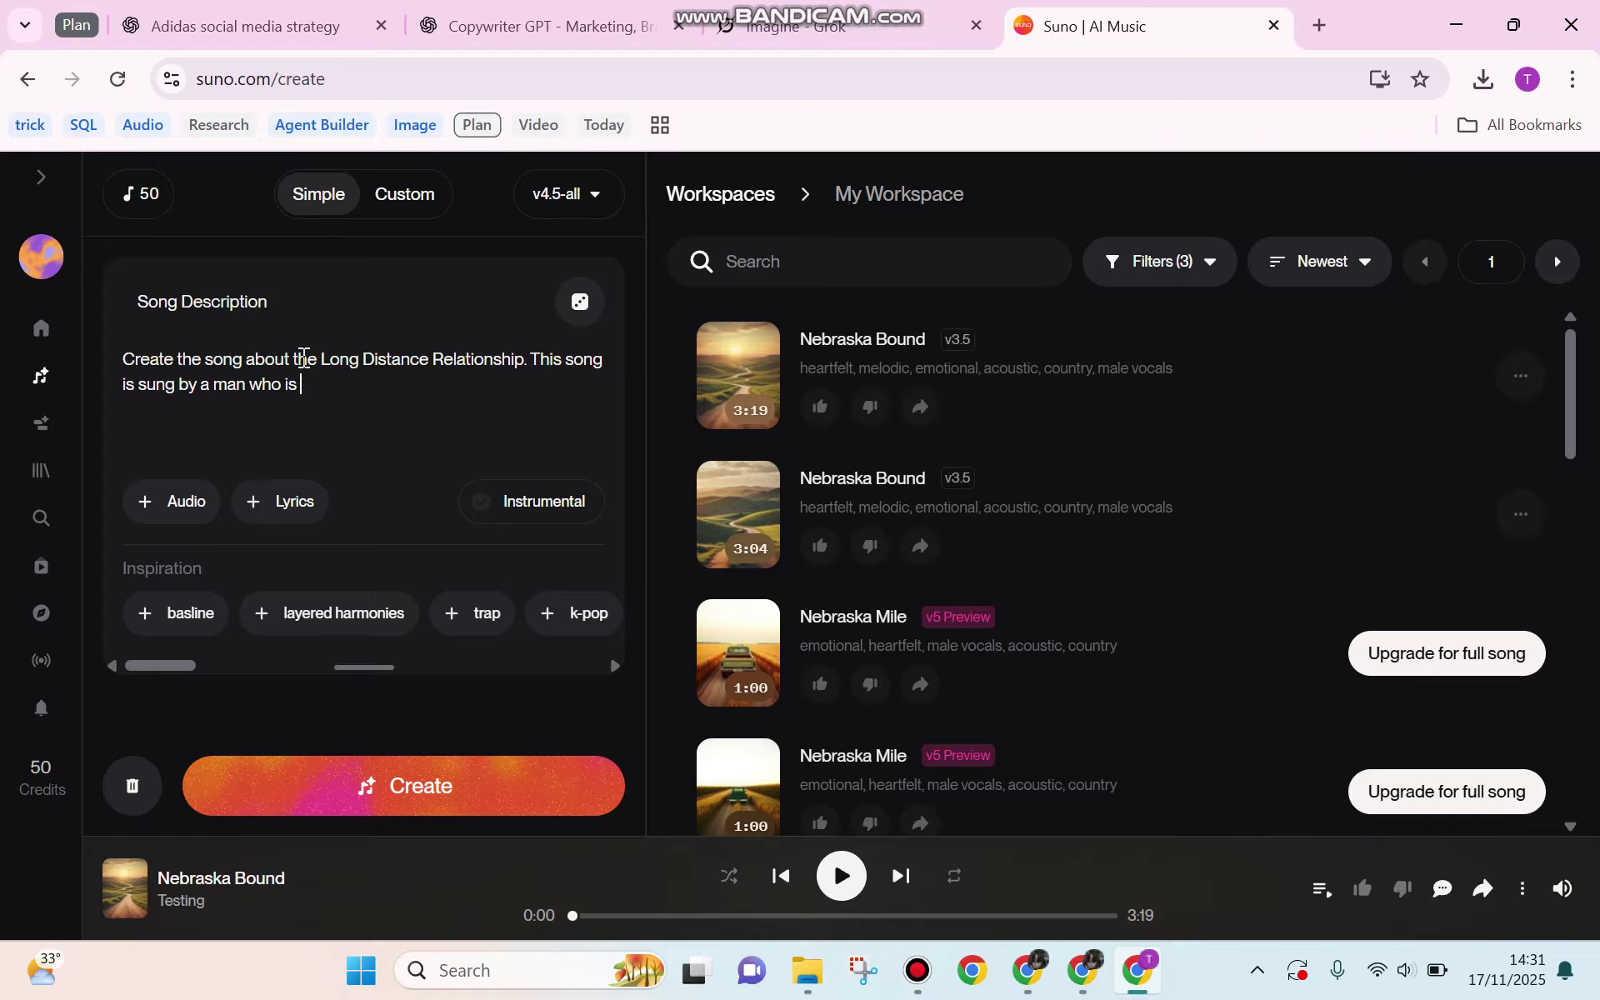
{"action": "type", "text": " long for his girlfriend in the diff"}
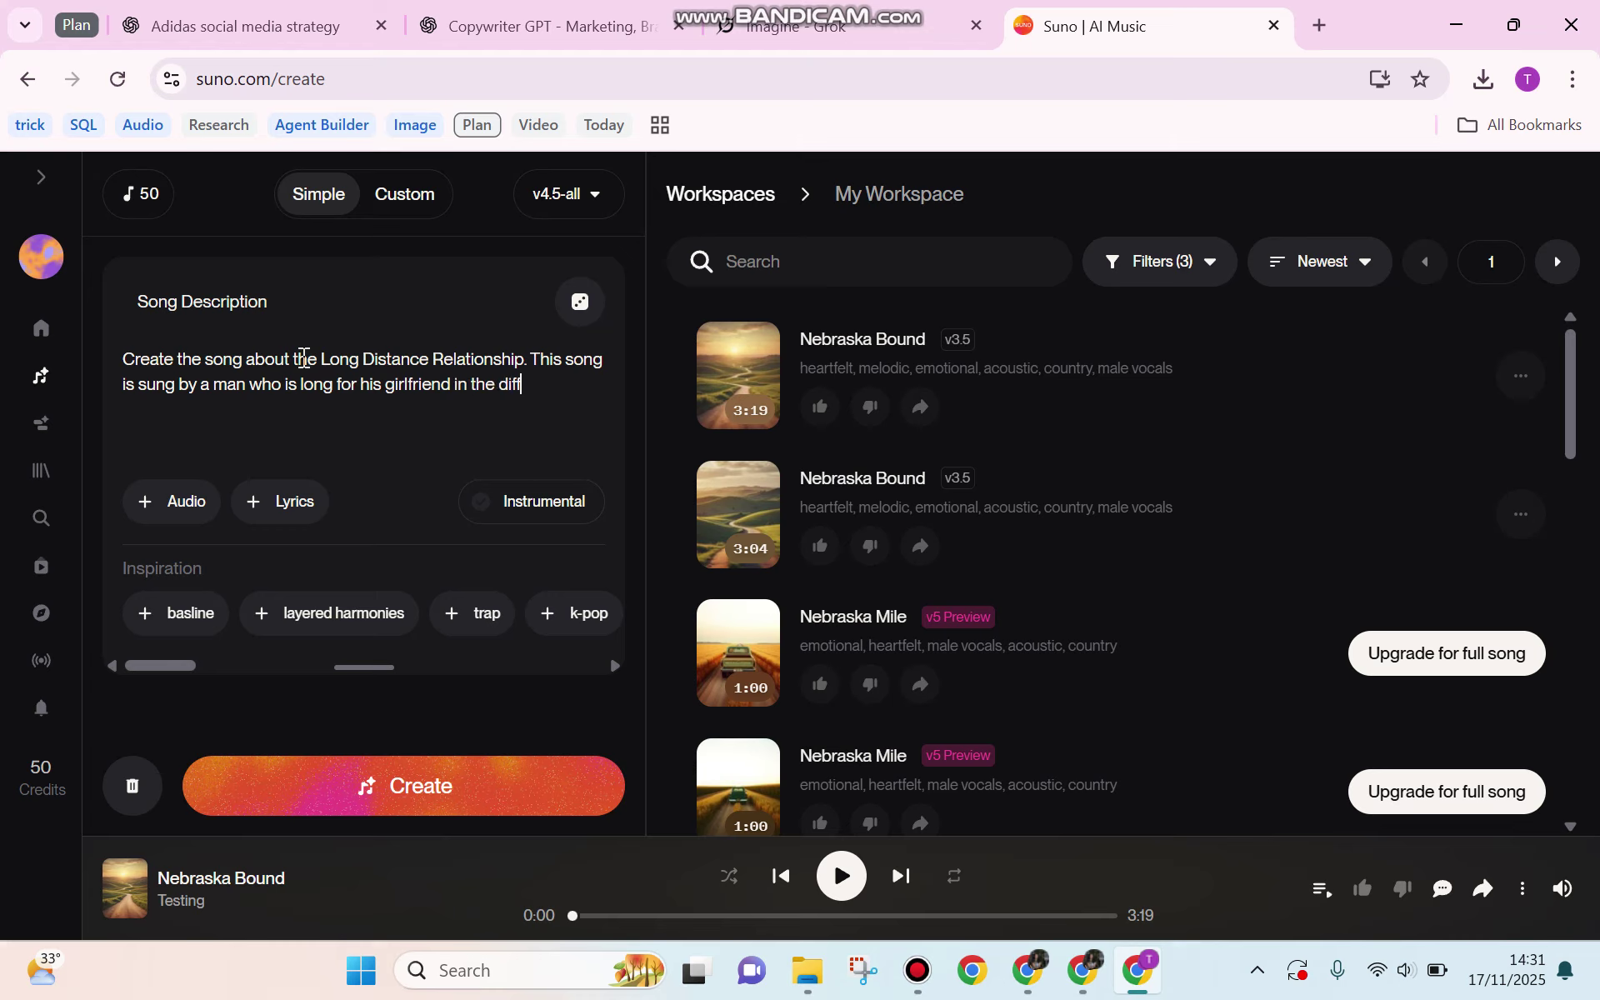
{"action": "type", "text": "erent state."}
Add the music style request "I want the music will be ballad and electric." to the song description.
{"action": "left_click_drag", "start_coordinate": [160, 665], "coordinate": [227, 661]}
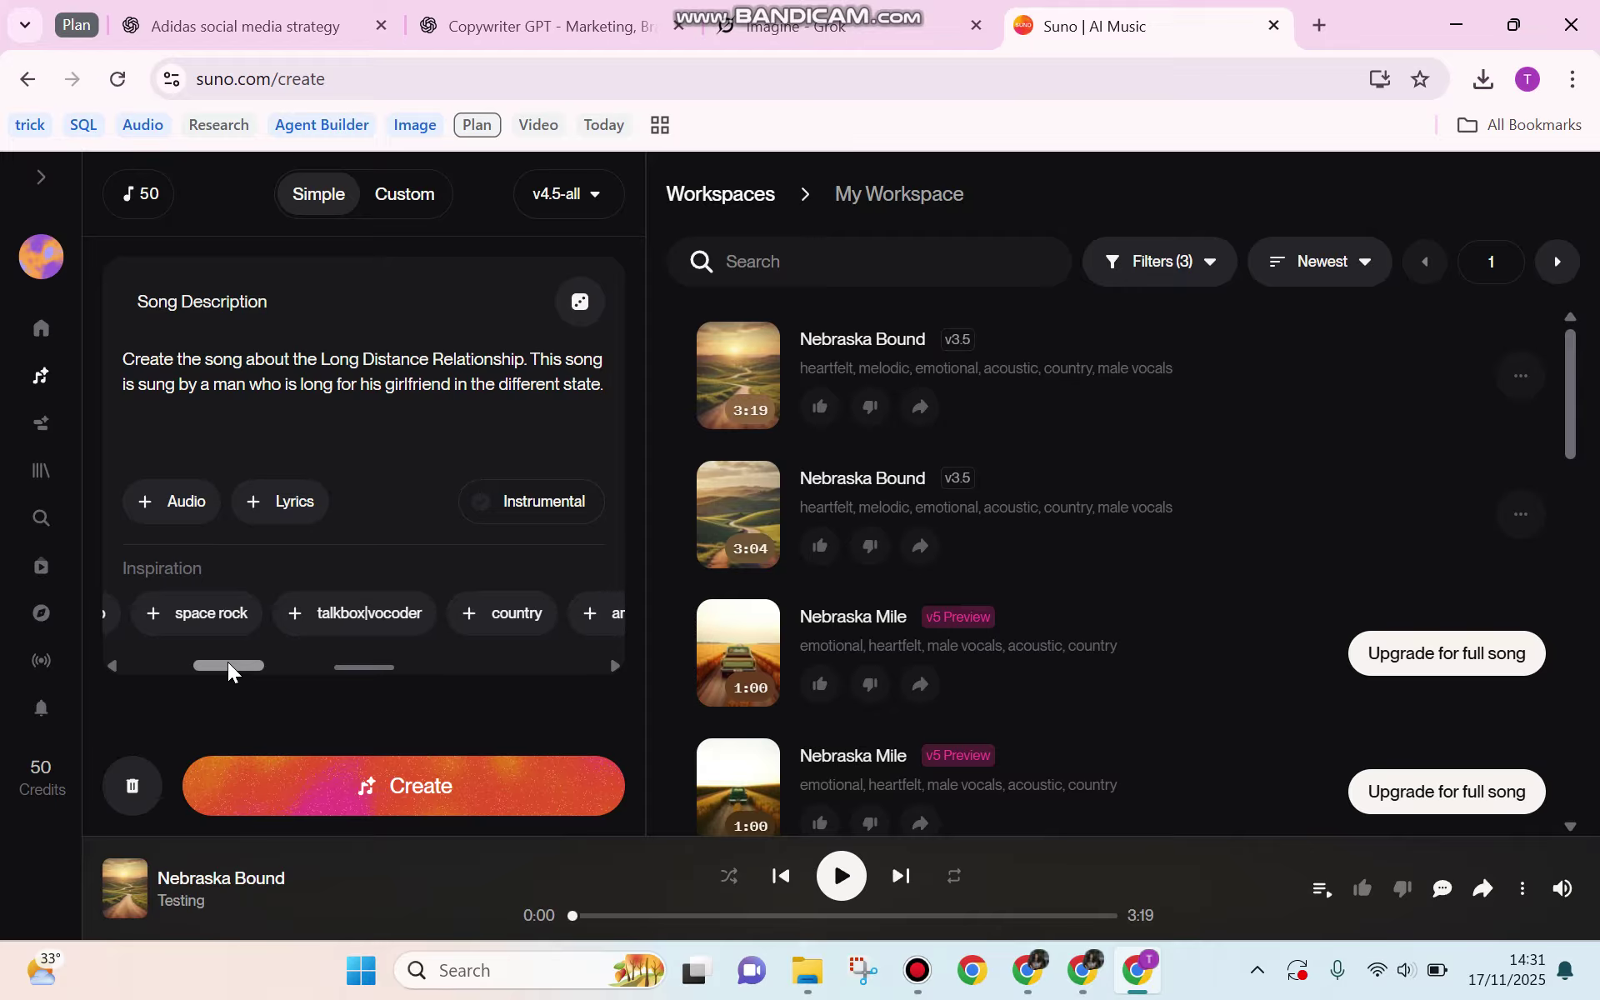
{"action": "type", "text": "I"}
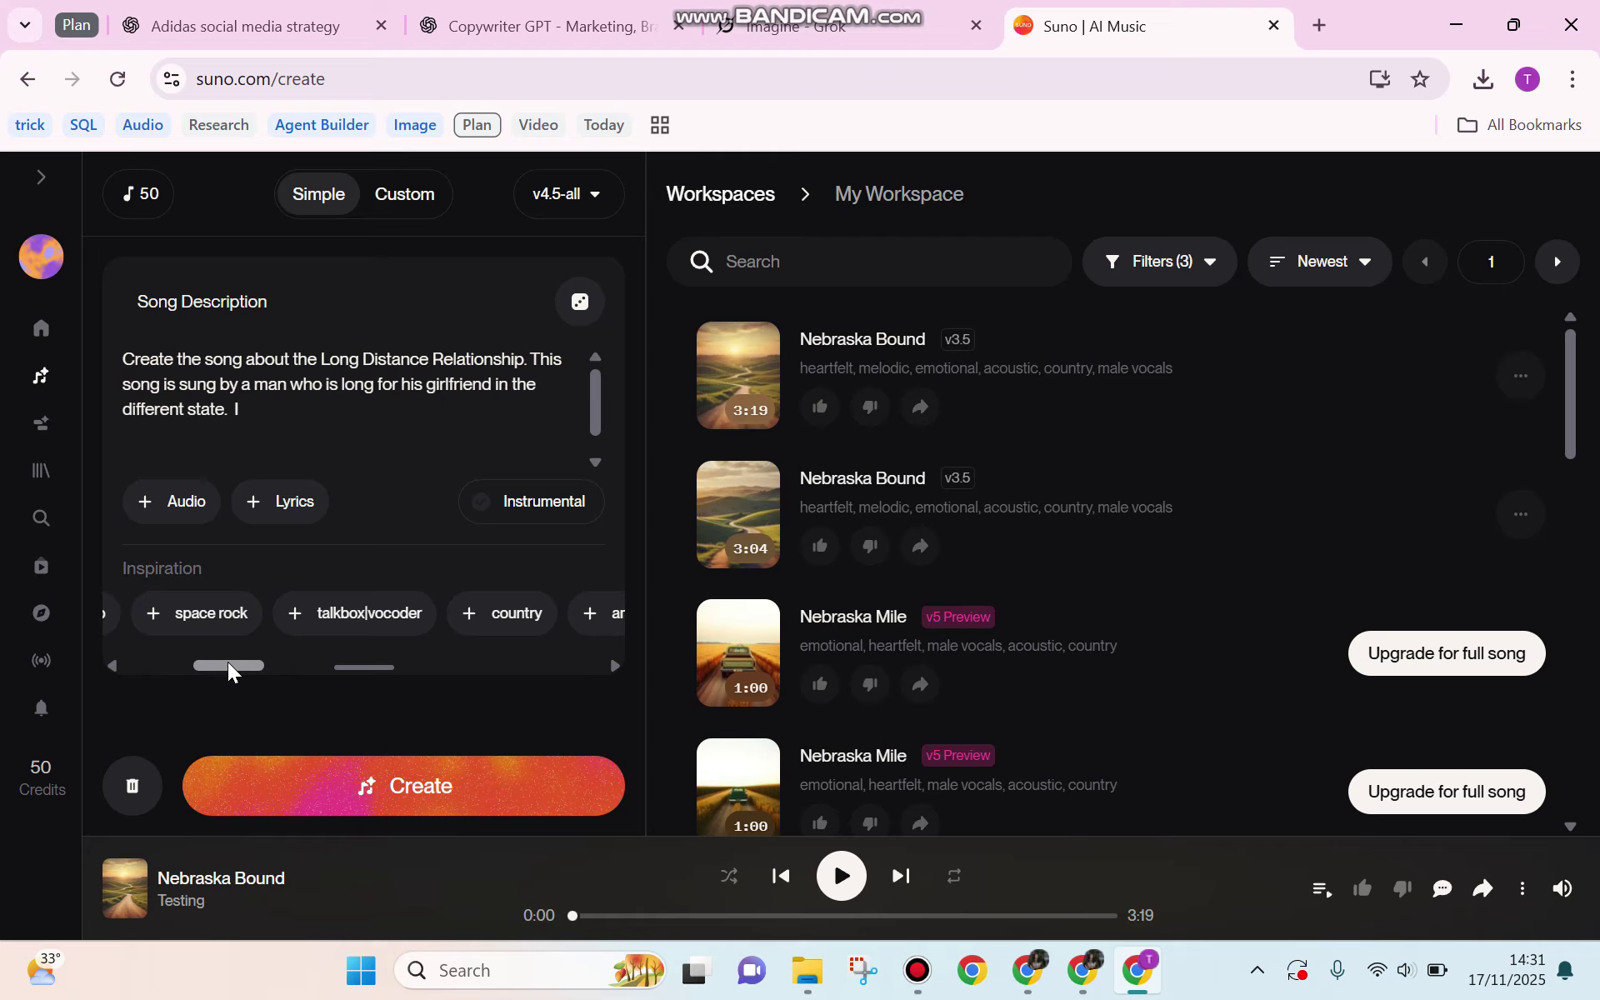
{"action": "type", "text": " want the music will be ballad and "}
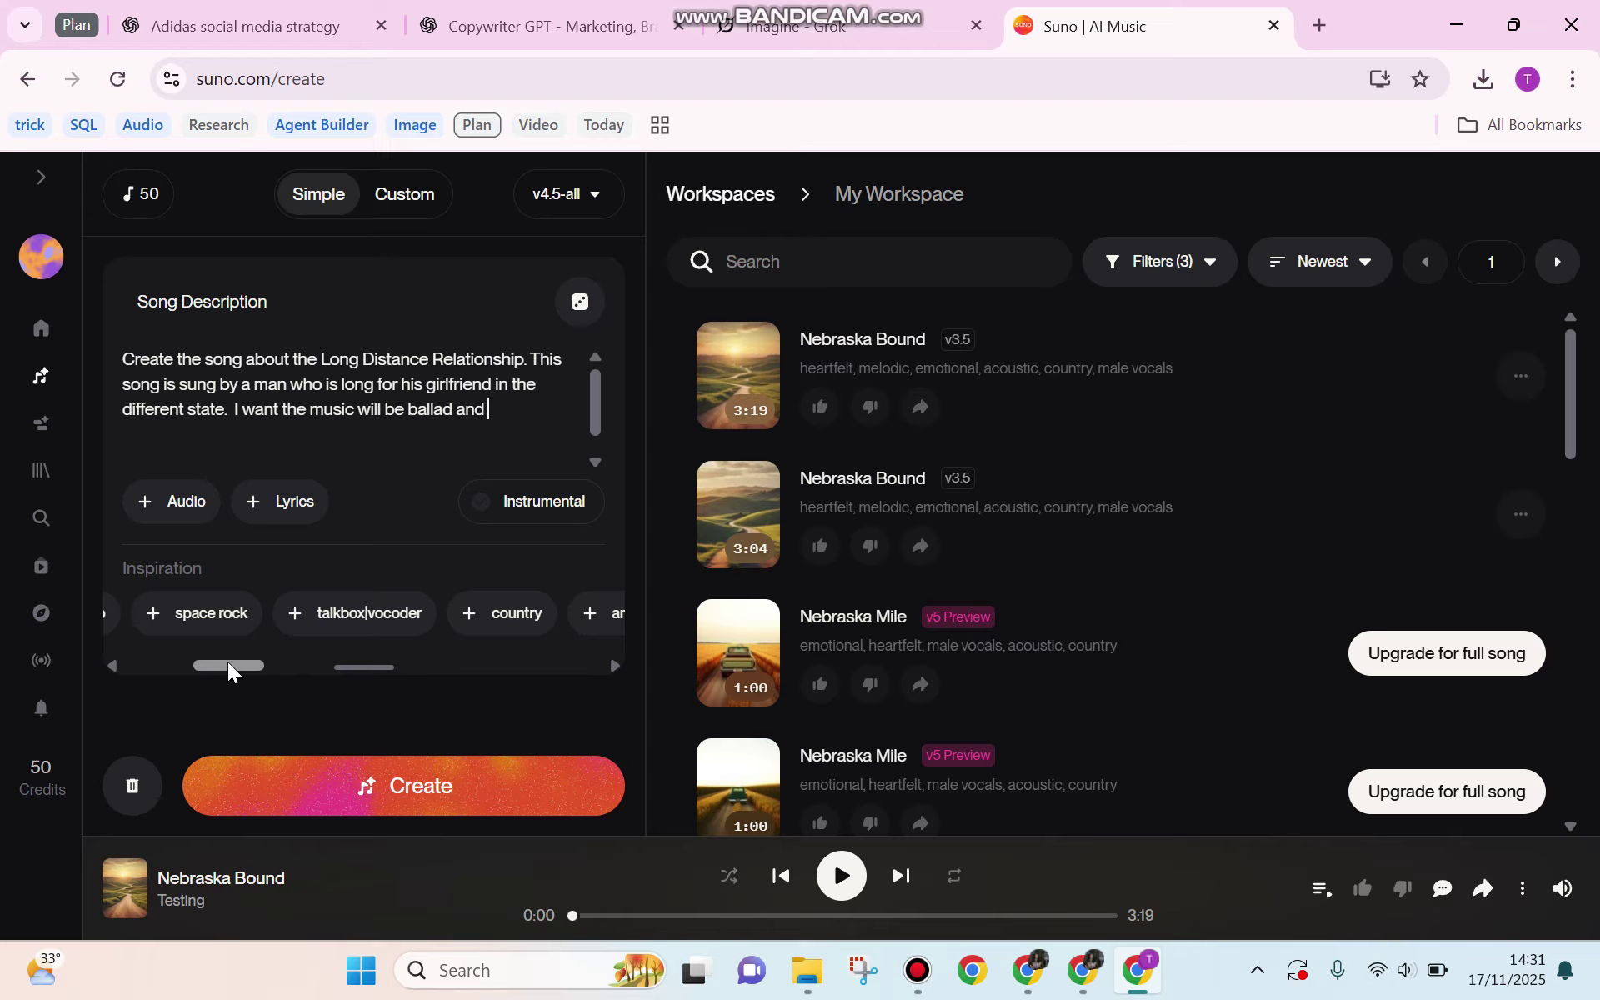
{"action": "type", "text": "electric."}
Add the organs inspiration tag to the song description and generate the song.
{"action": "left_click_drag", "start_coordinate": [234, 665], "coordinate": [338, 666]}
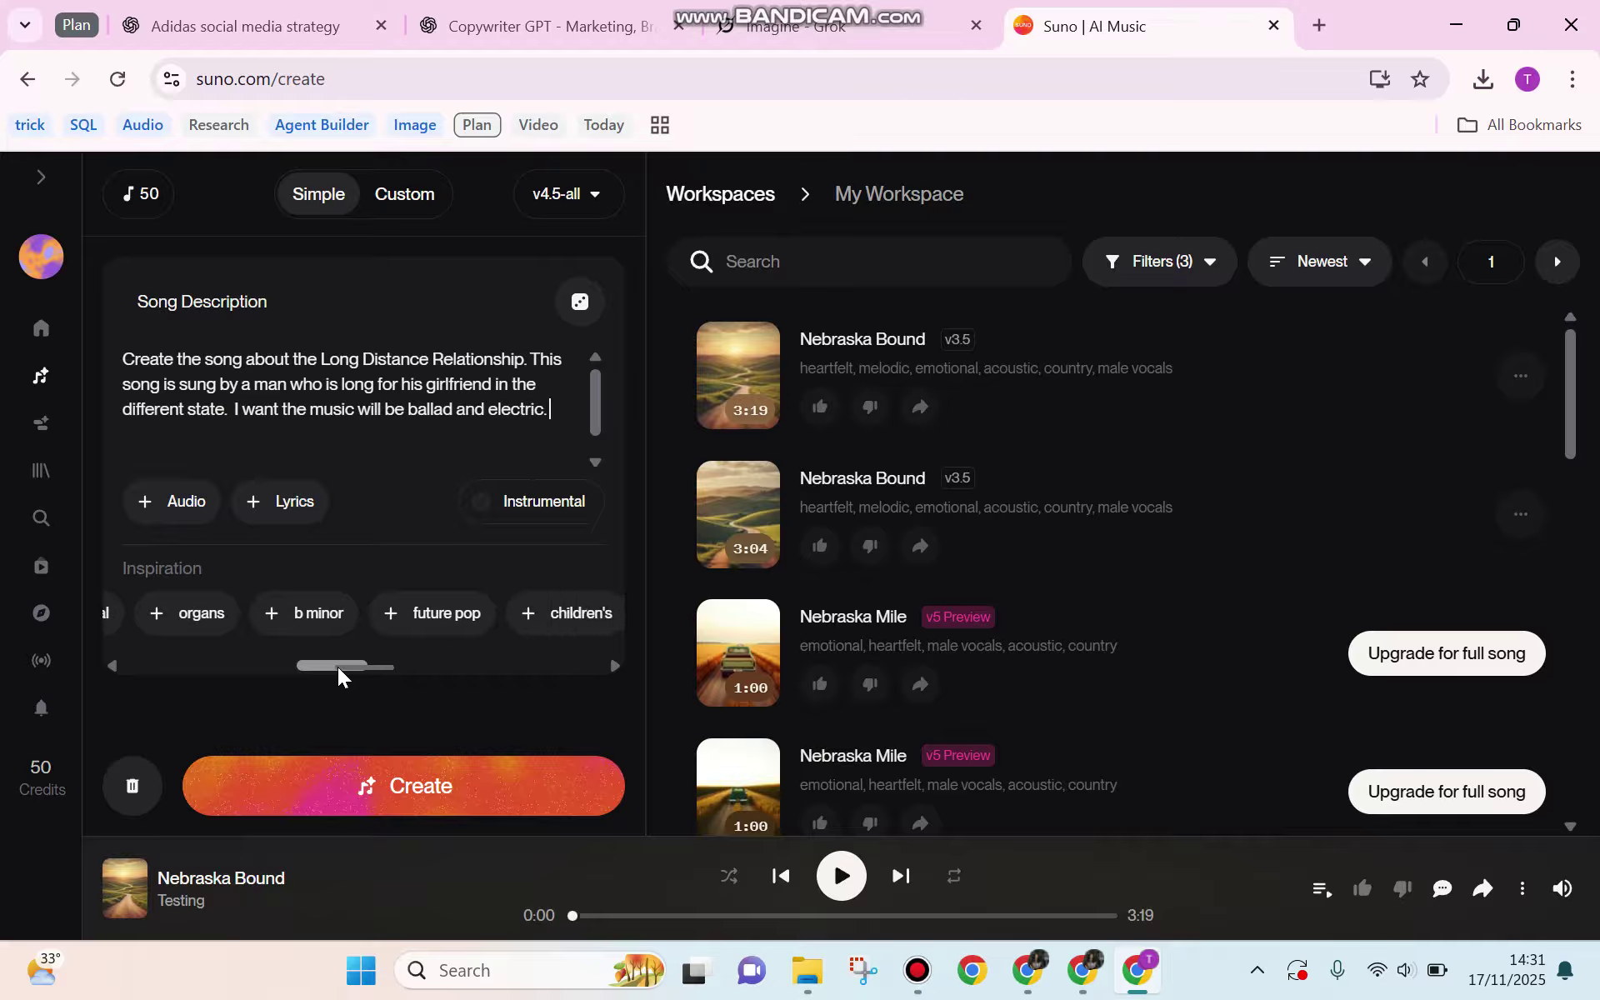
{"action": "left_click", "coordinate": [203, 632]}
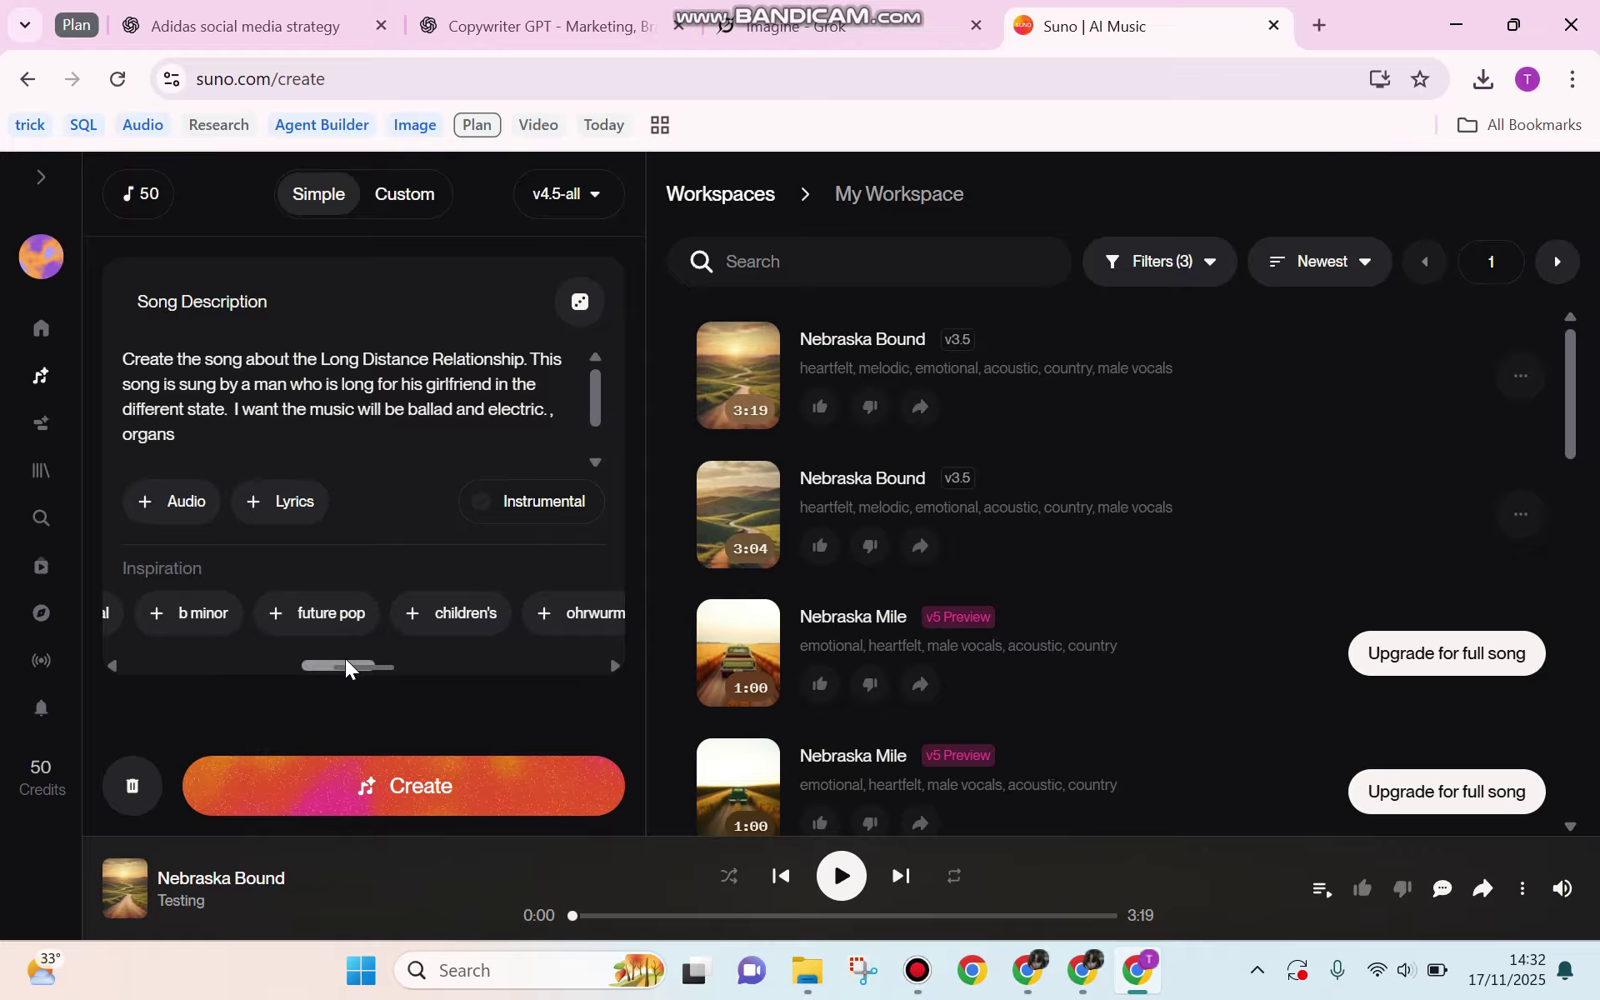
{"action": "left_click_drag", "start_coordinate": [345, 658], "coordinate": [578, 652]}
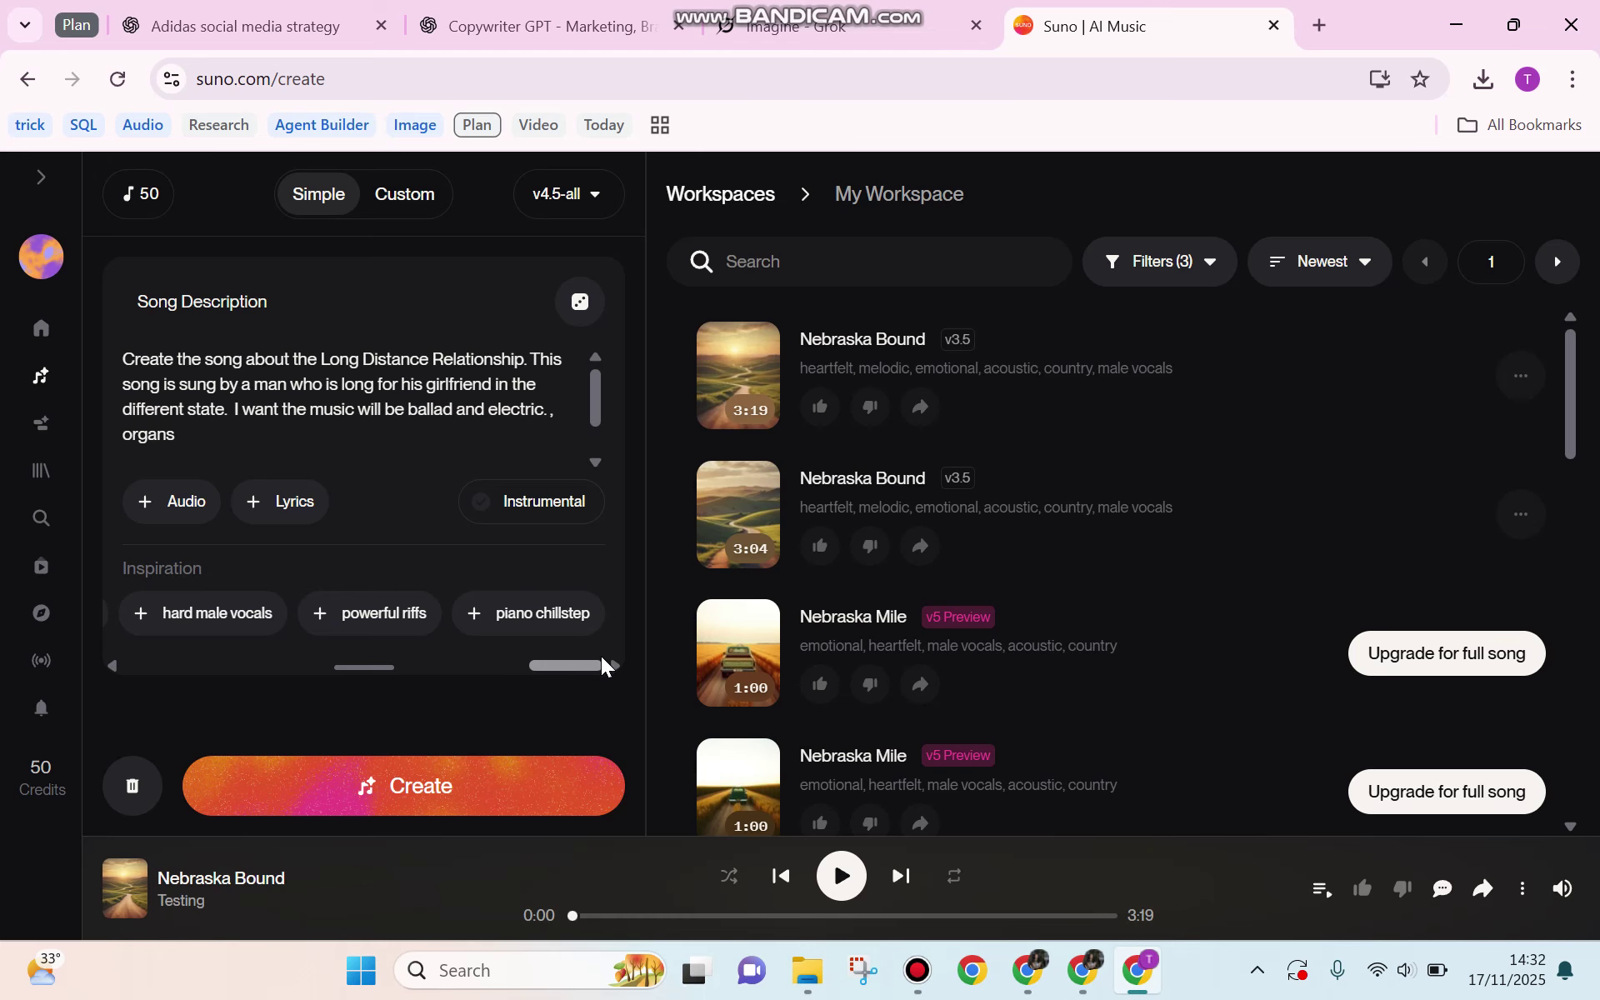
{"action": "scroll", "coordinate": [523, 410], "scroll_direction": "down", "scroll_amount": 1}
{"action": "scroll", "coordinate": [523, 410], "scroll_direction": "down", "scroll_amount": 1}
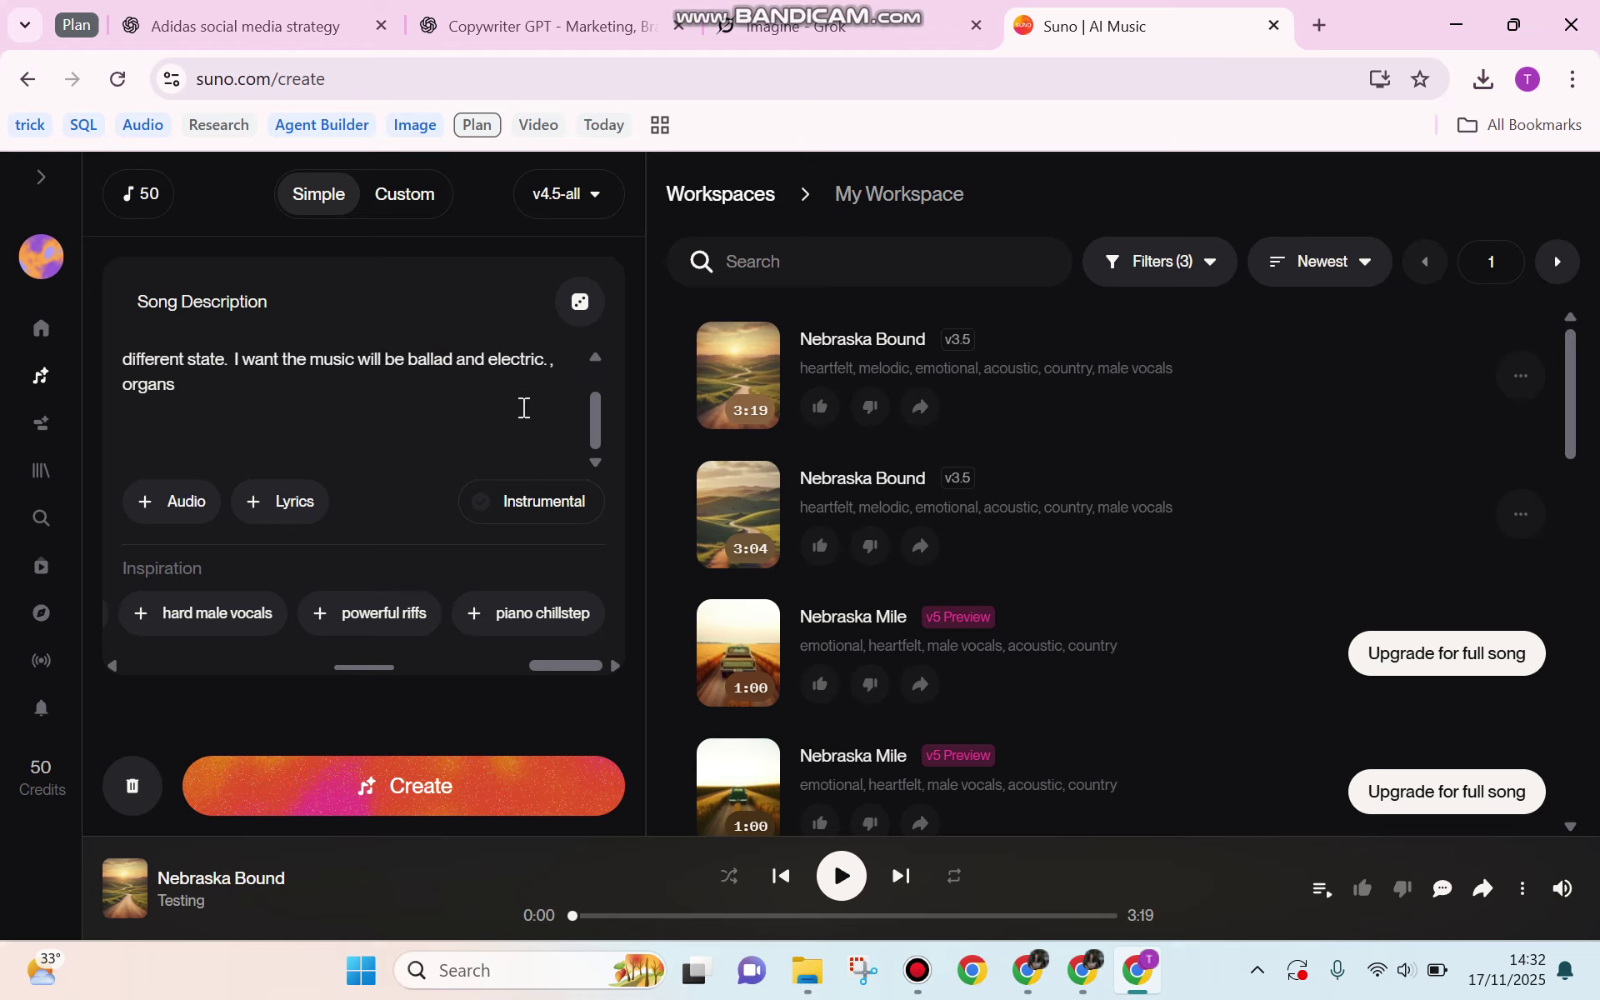
{"action": "scroll", "coordinate": [522, 403], "scroll_direction": "up", "scroll_amount": 2}
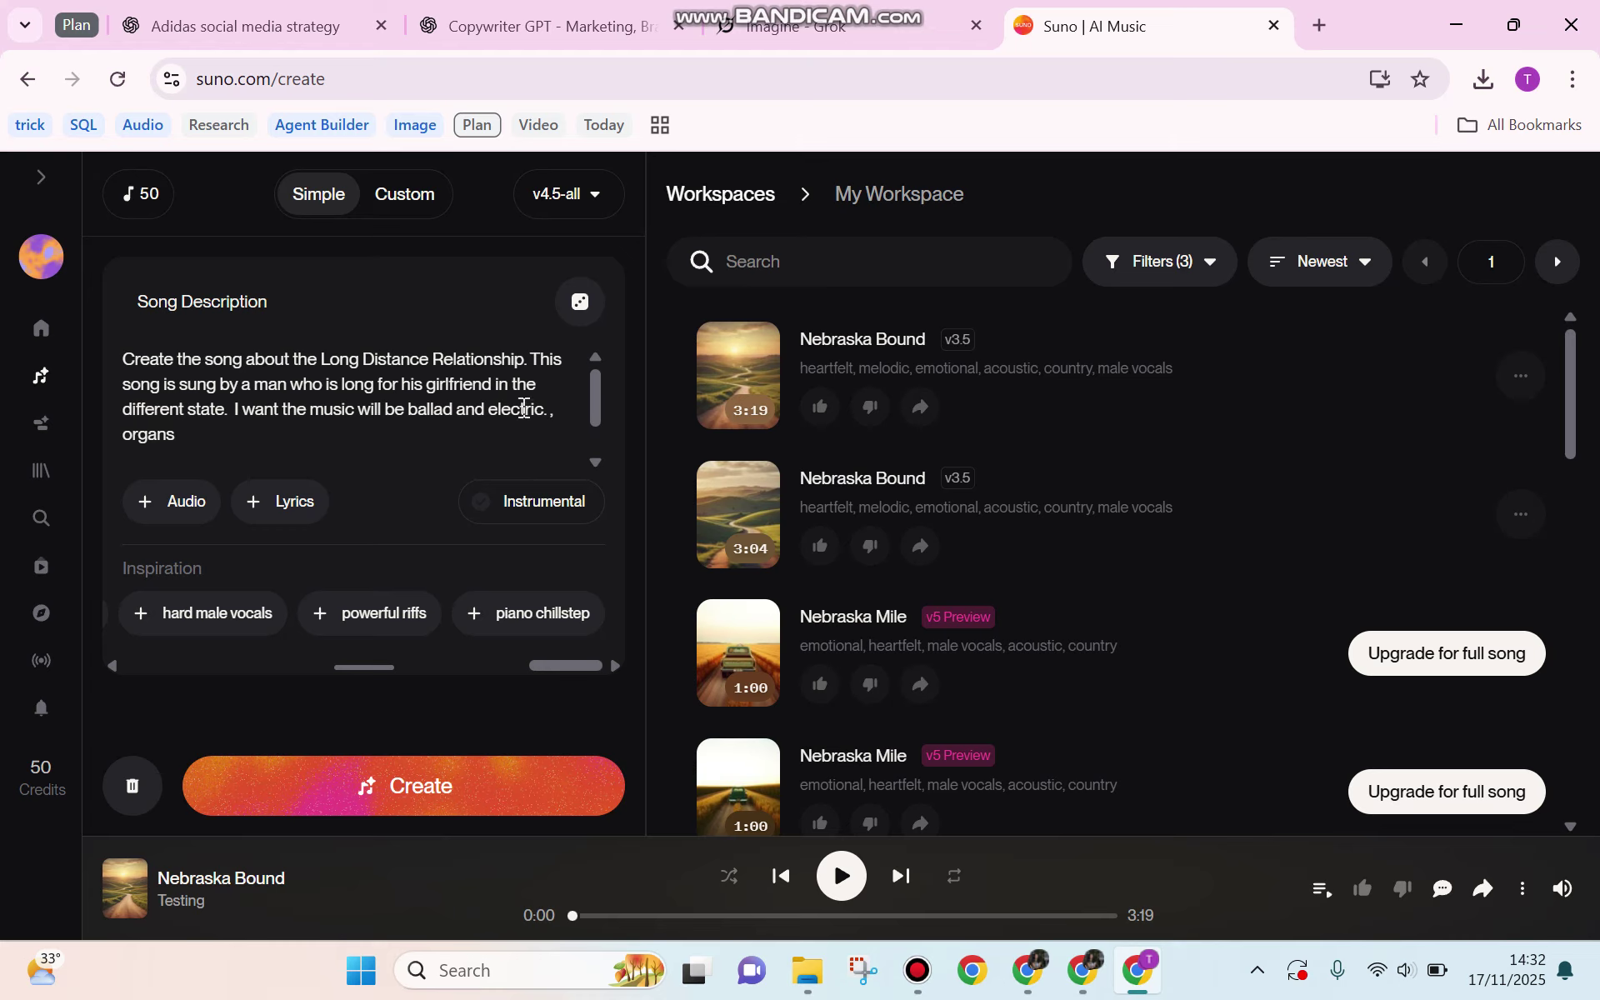
{"action": "left_click", "coordinate": [342, 792]}
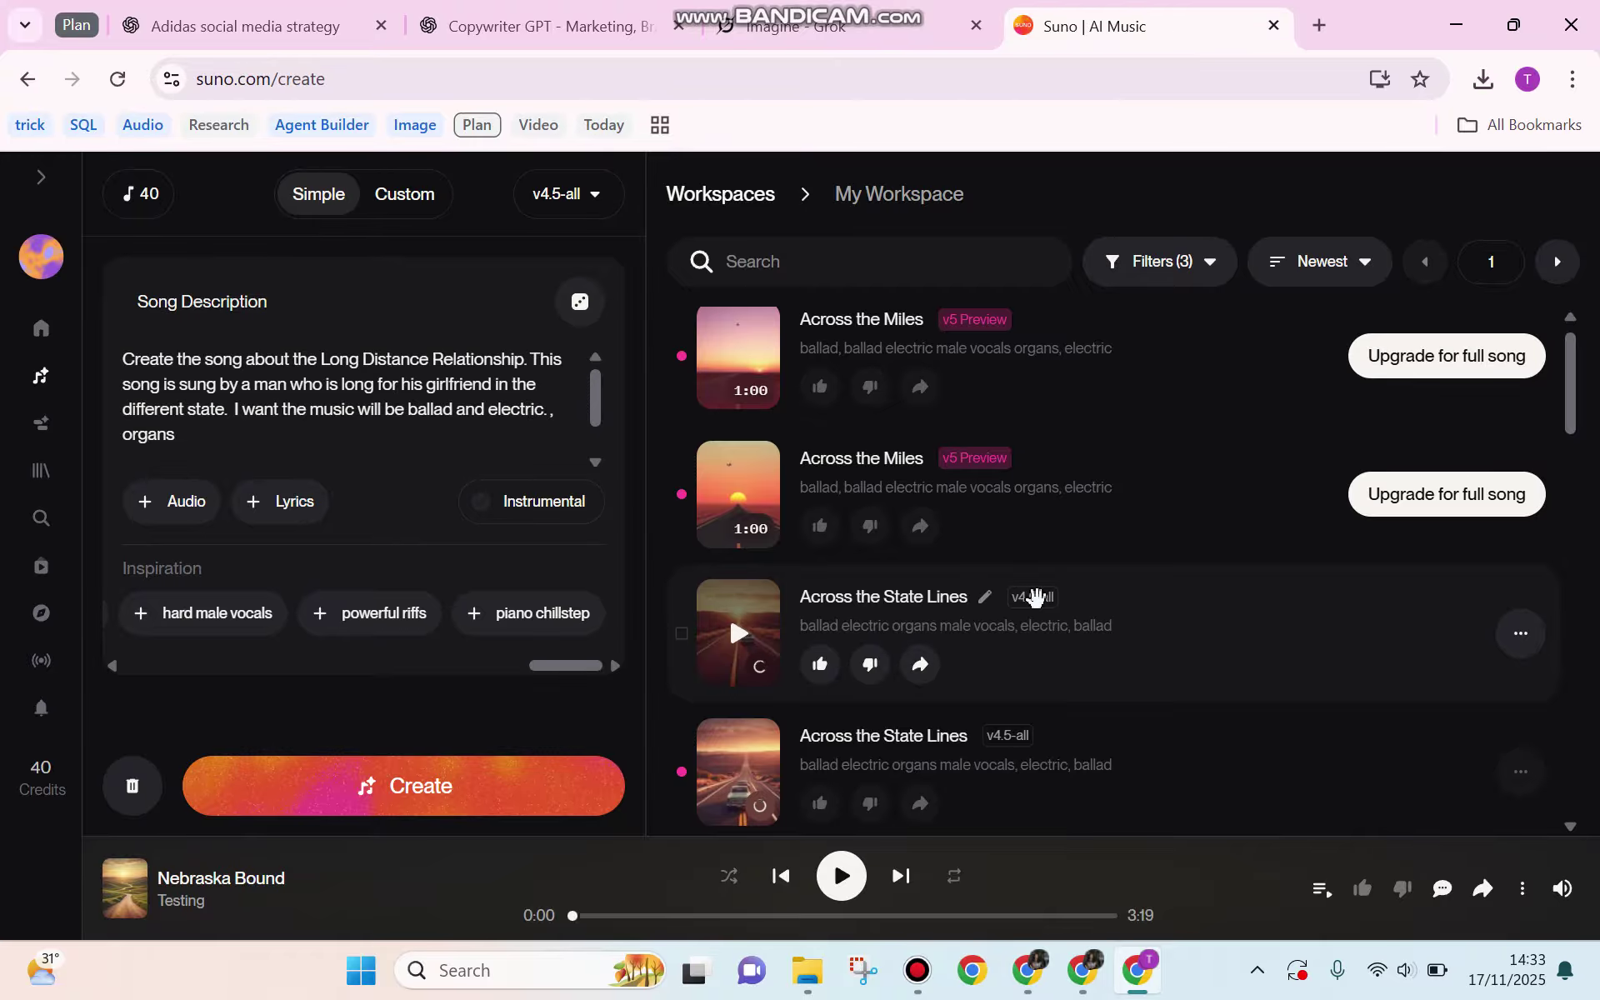
Play the first Across the Miles v5 preview, raise the system volume while listening, and pause the track.
{"action": "scroll", "coordinate": [1036, 597], "scroll_direction": "up", "scroll_amount": 1}
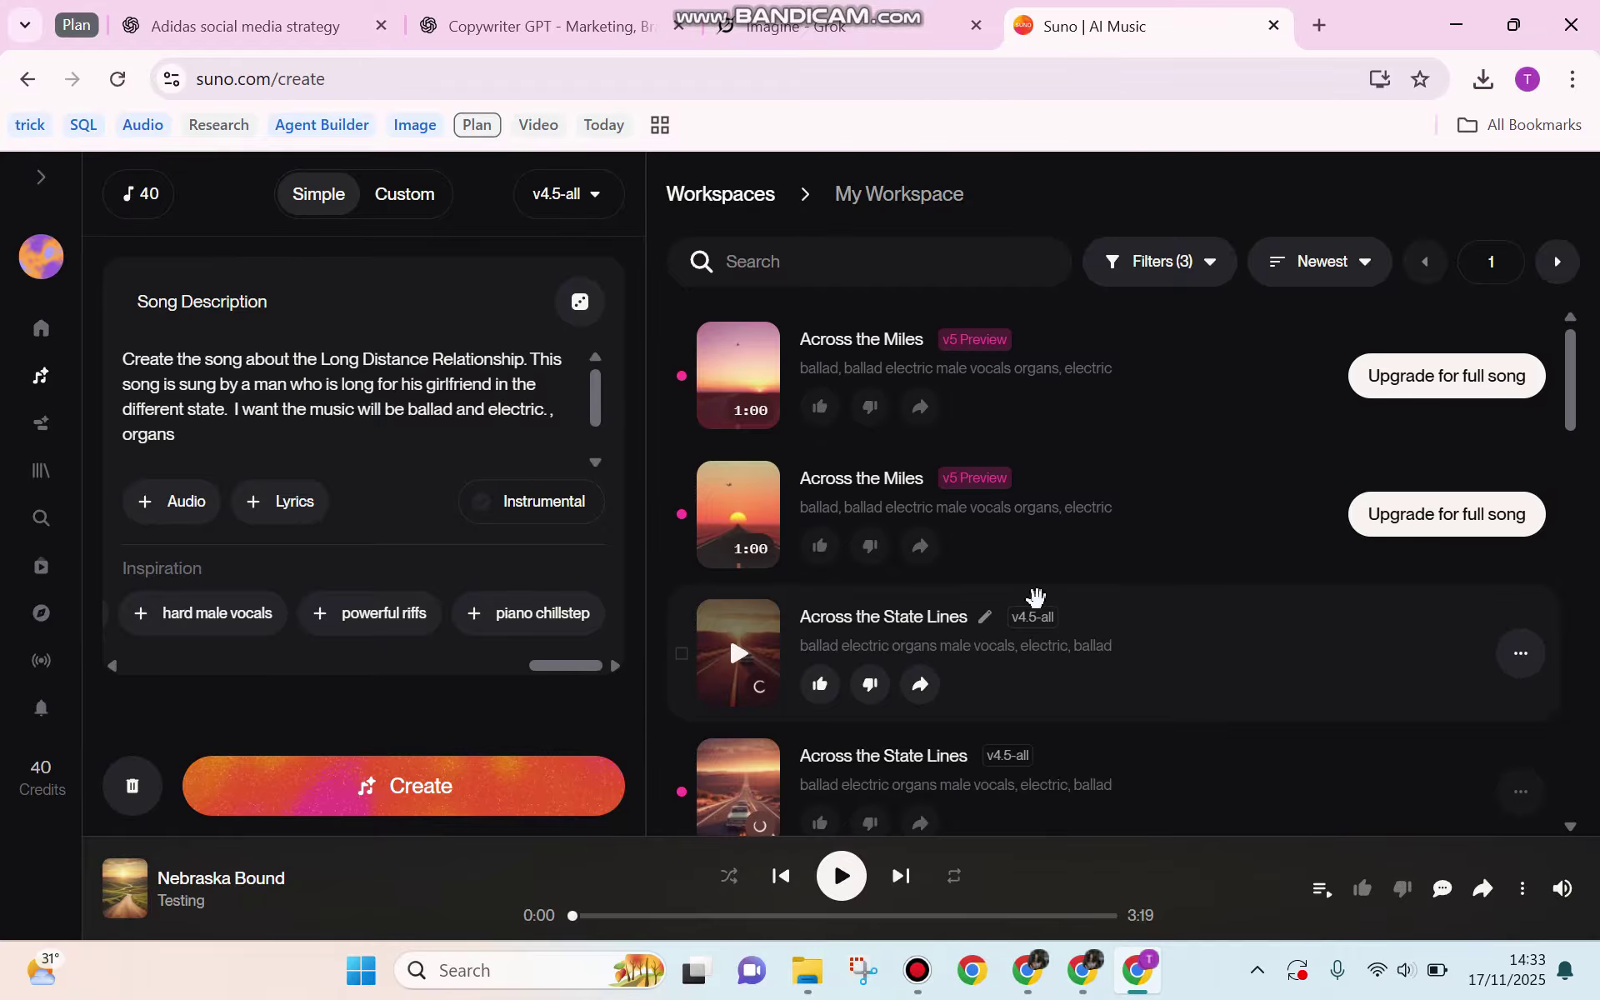
{"action": "left_click", "coordinate": [739, 379]}
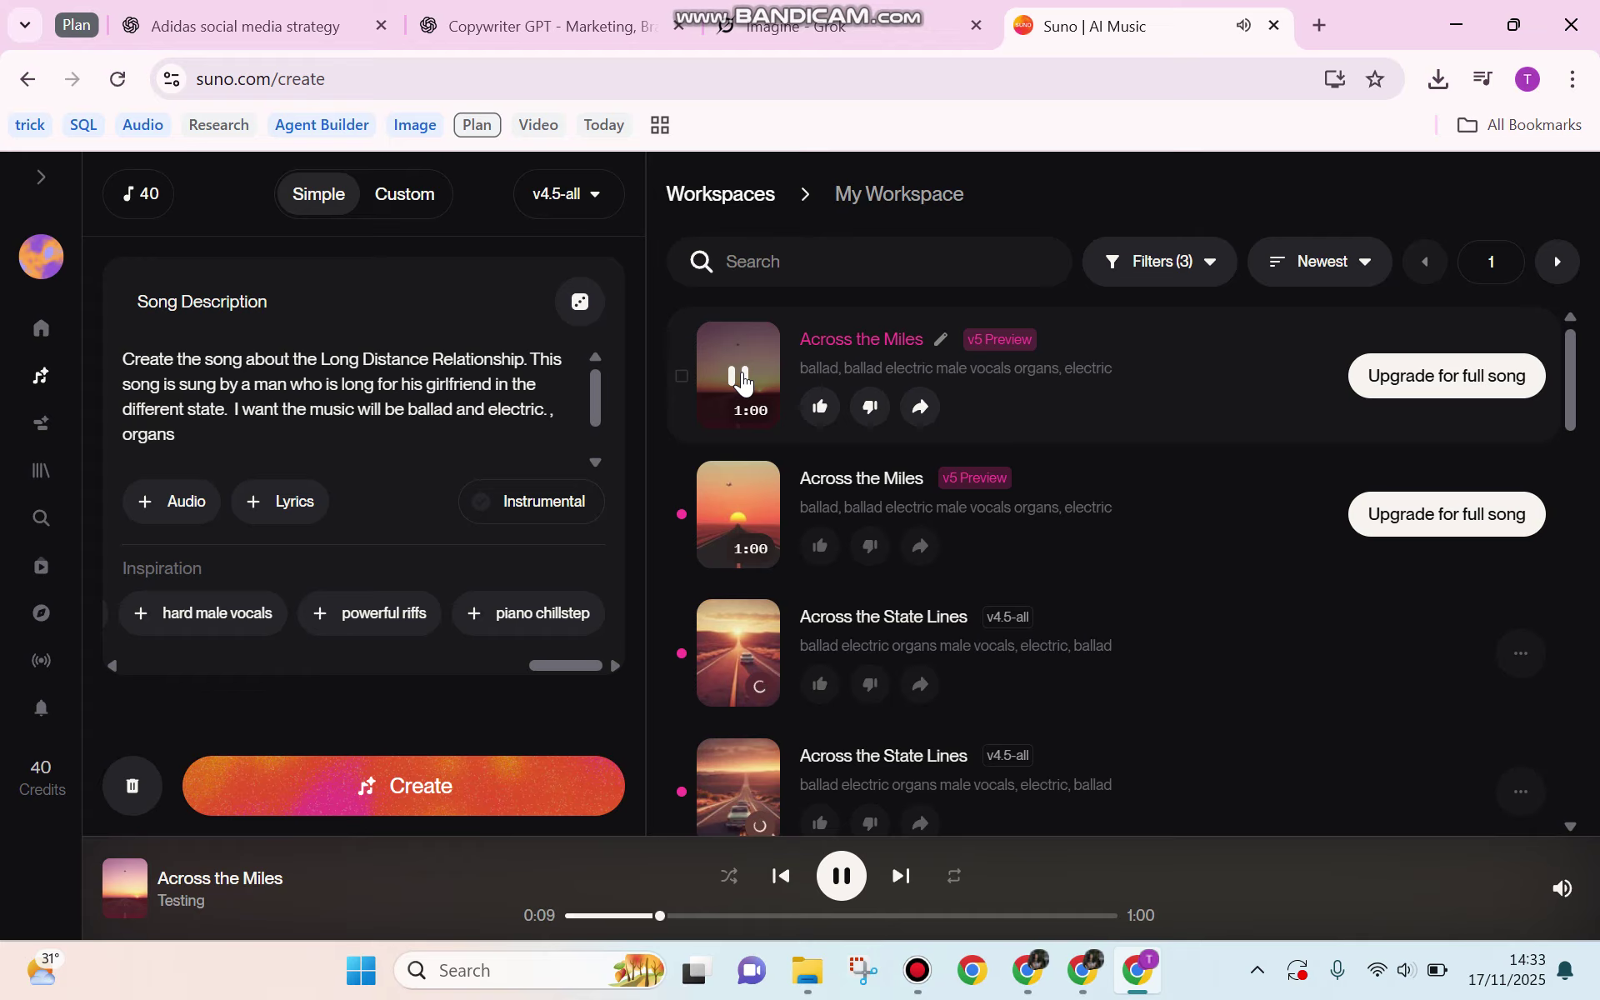
{"action": "left_click", "coordinate": [1408, 983]}
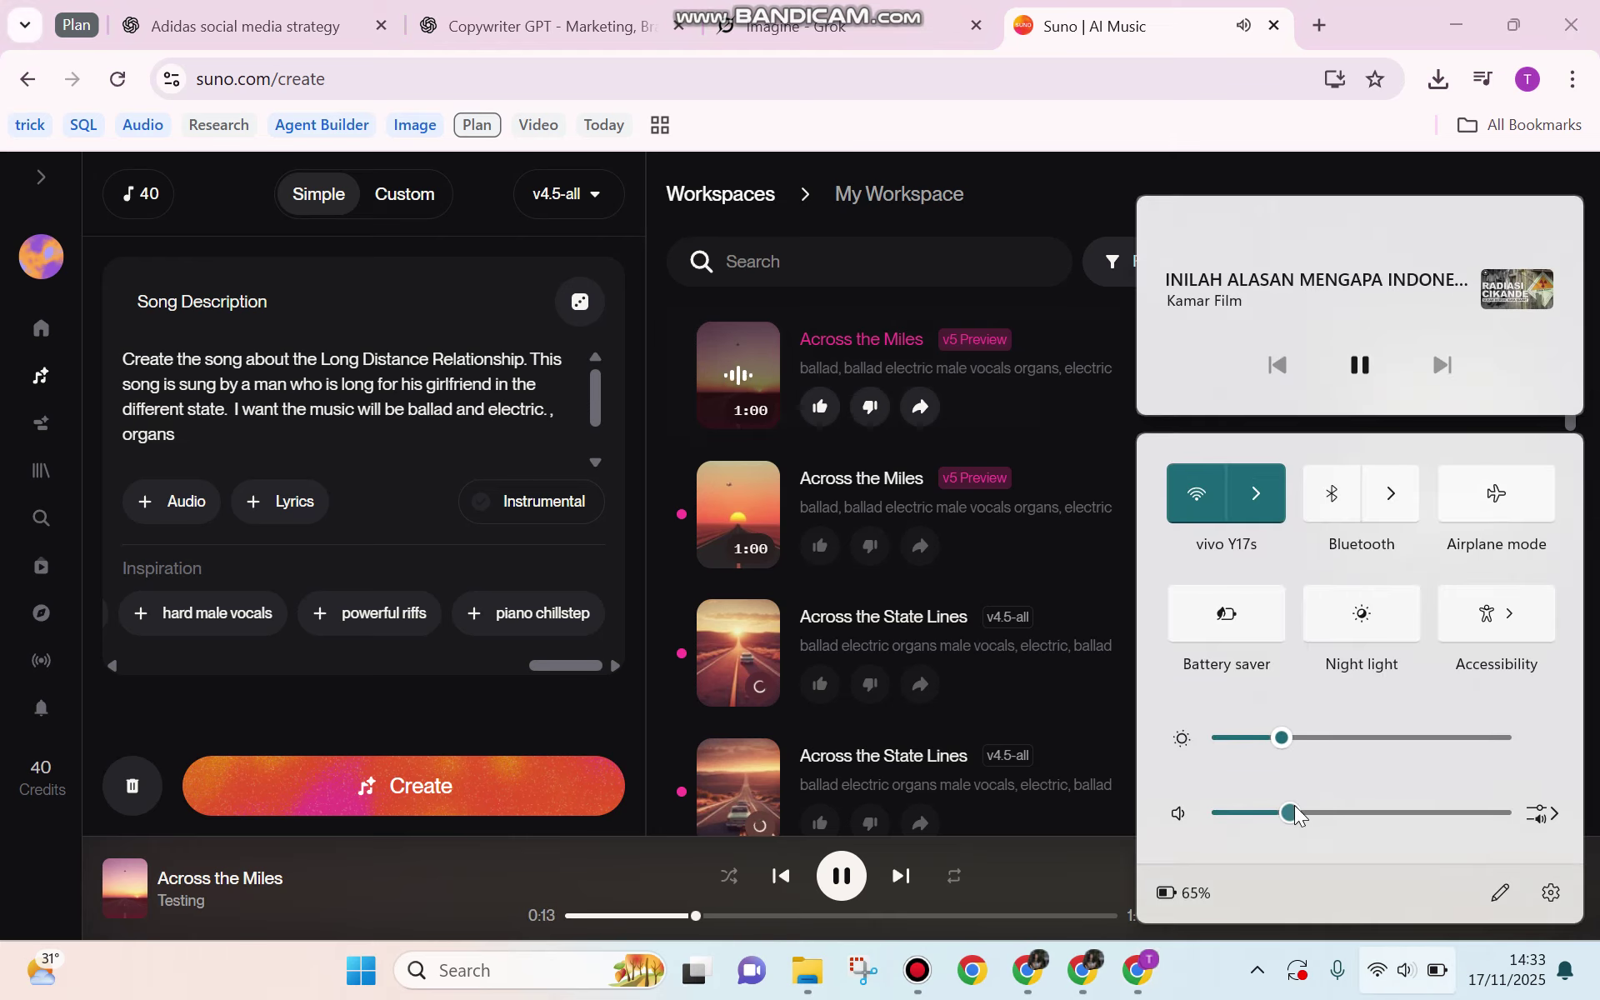
{"action": "left_click_drag", "start_coordinate": [1293, 805], "coordinate": [1323, 816]}
{"action": "left_click", "coordinate": [1043, 861]}
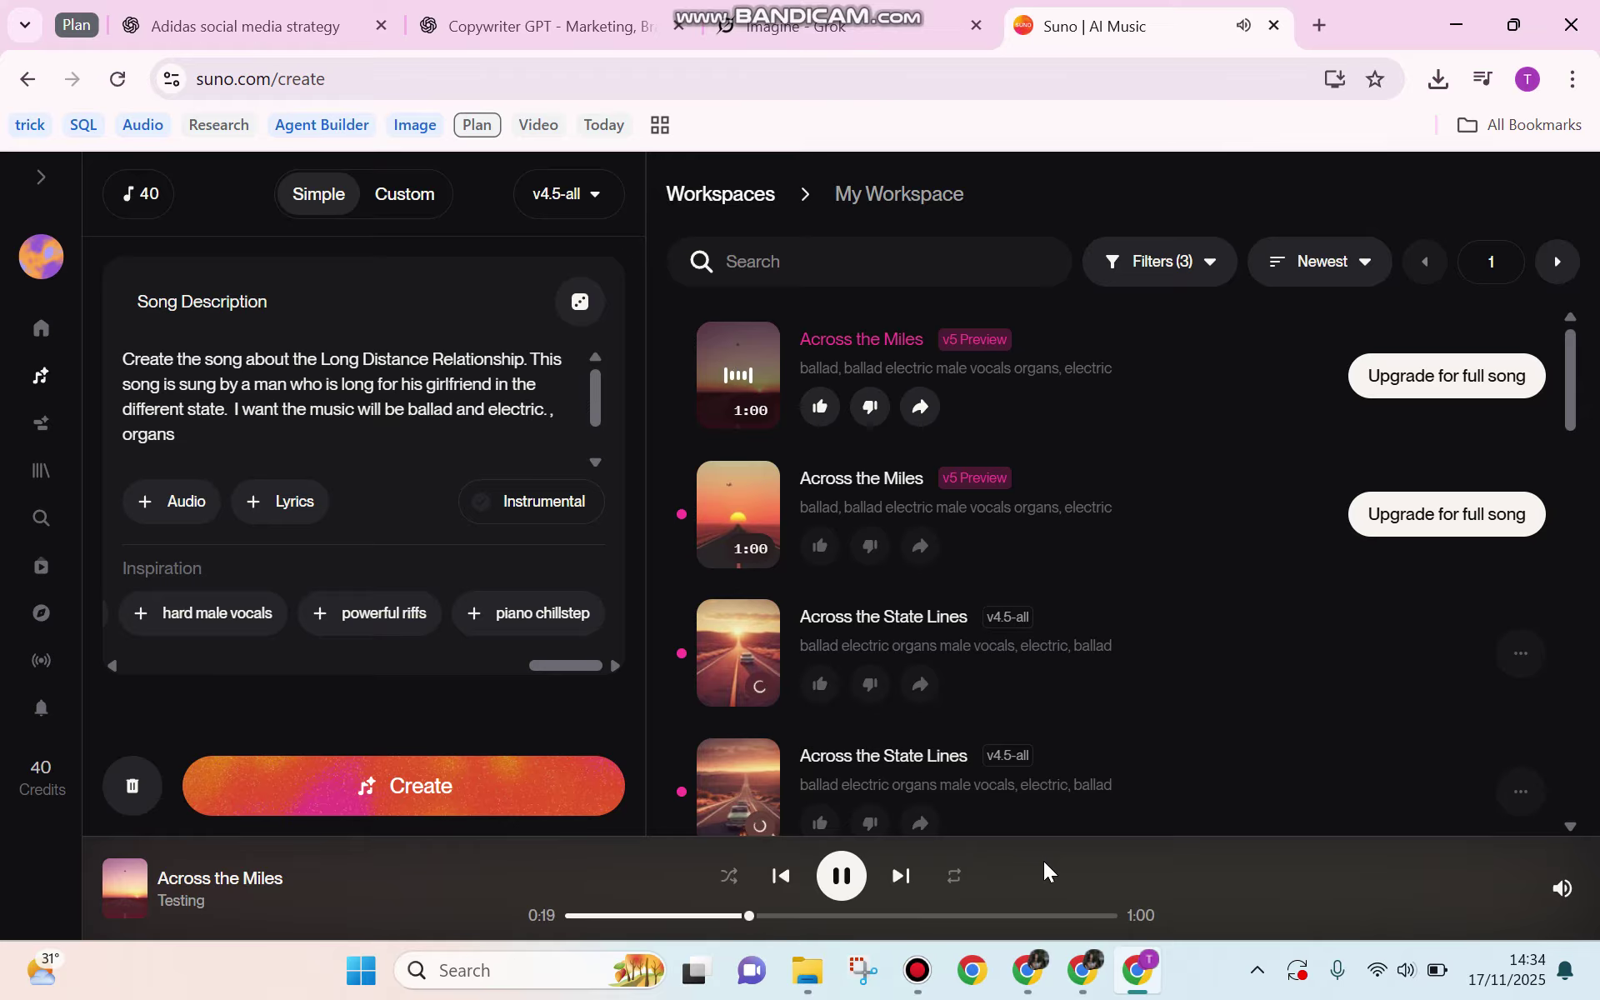
{"action": "left_click", "coordinate": [859, 883]}
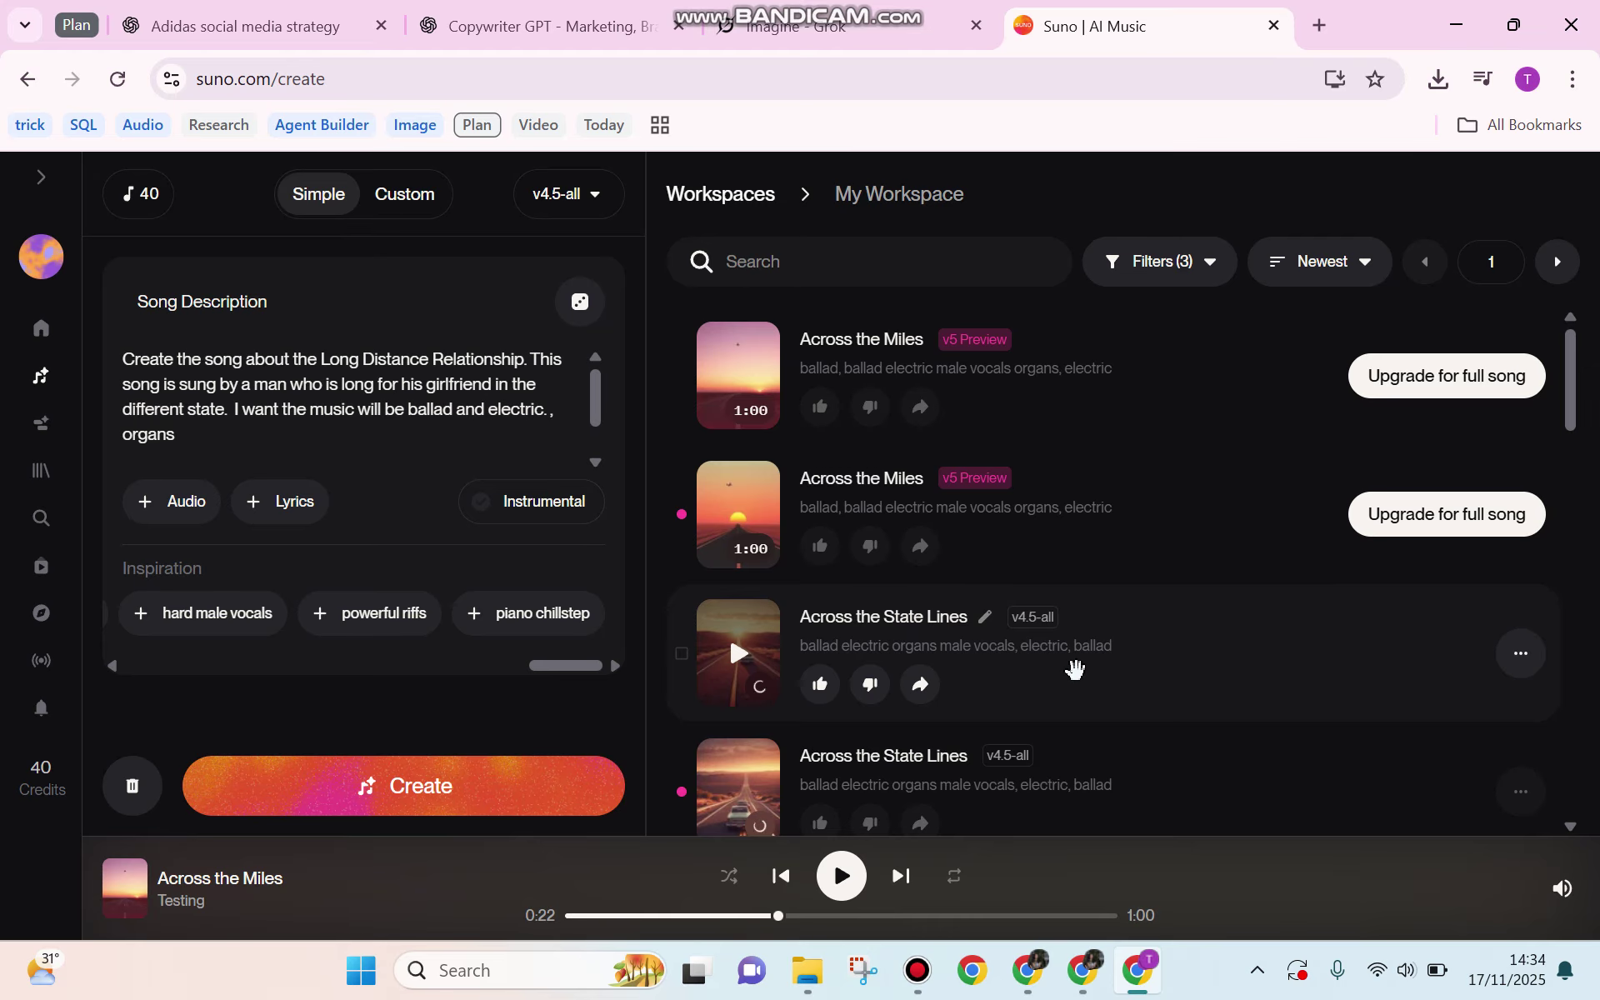
Find the 3:19 version of Nebraska Bound in the workspace, listen to its opening, and pause it.
{"action": "scroll", "coordinate": [1075, 669], "scroll_direction": "down", "scroll_amount": 1}
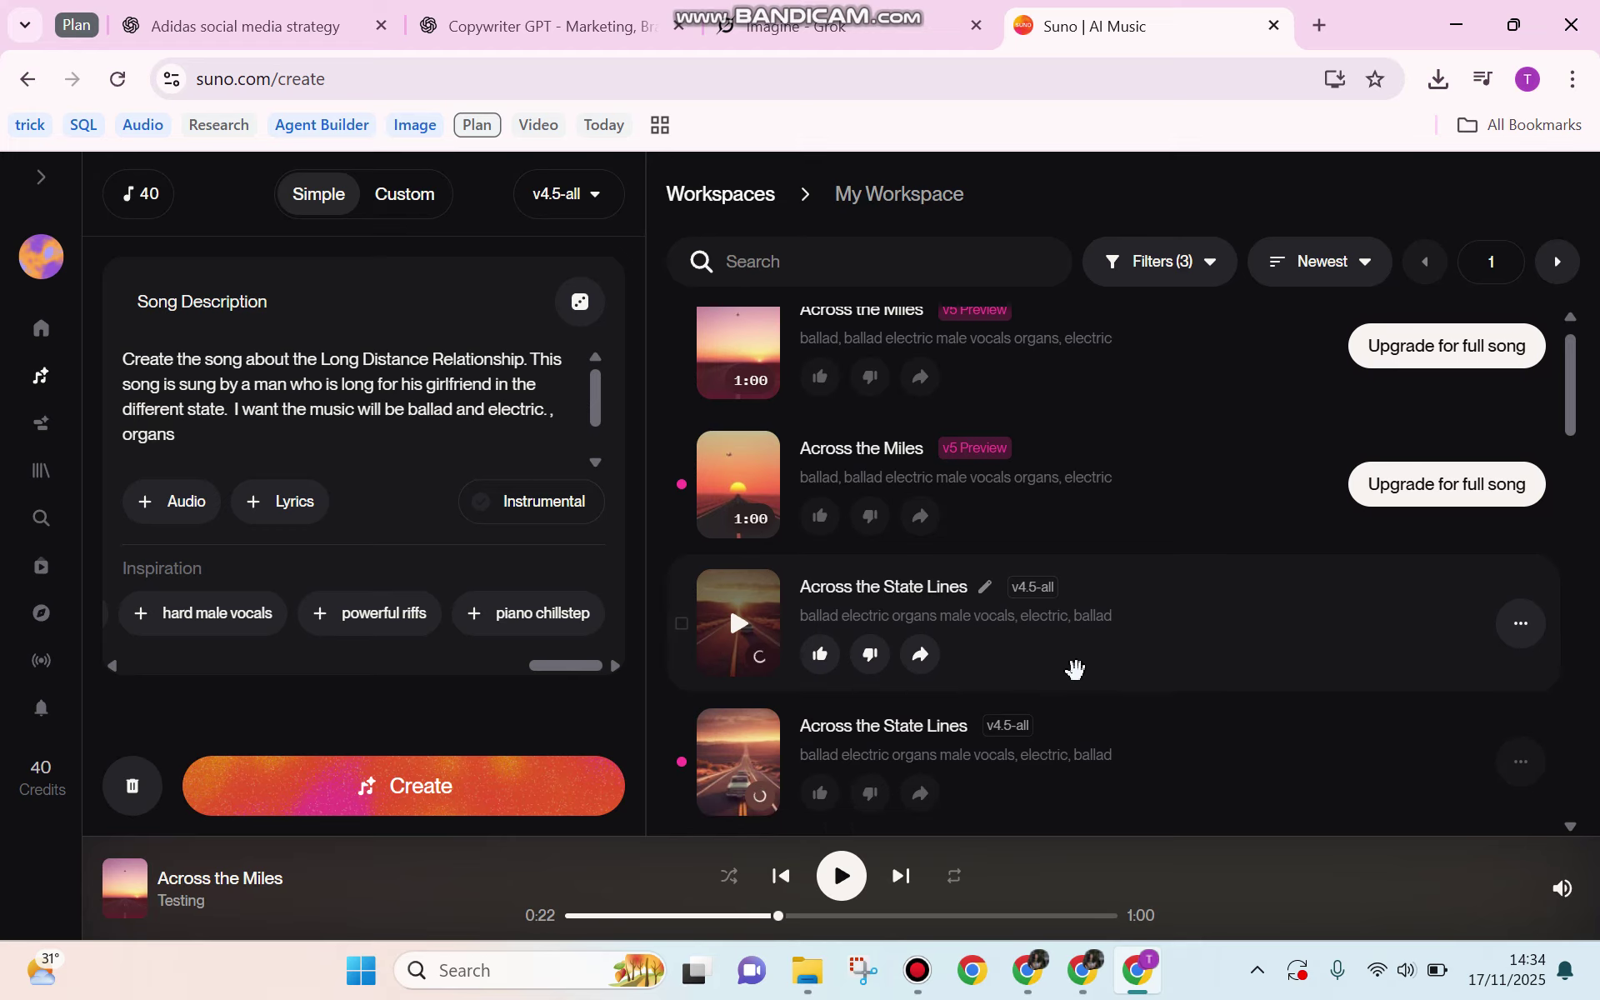
{"action": "scroll", "coordinate": [1074, 669], "scroll_direction": "down", "scroll_amount": 1}
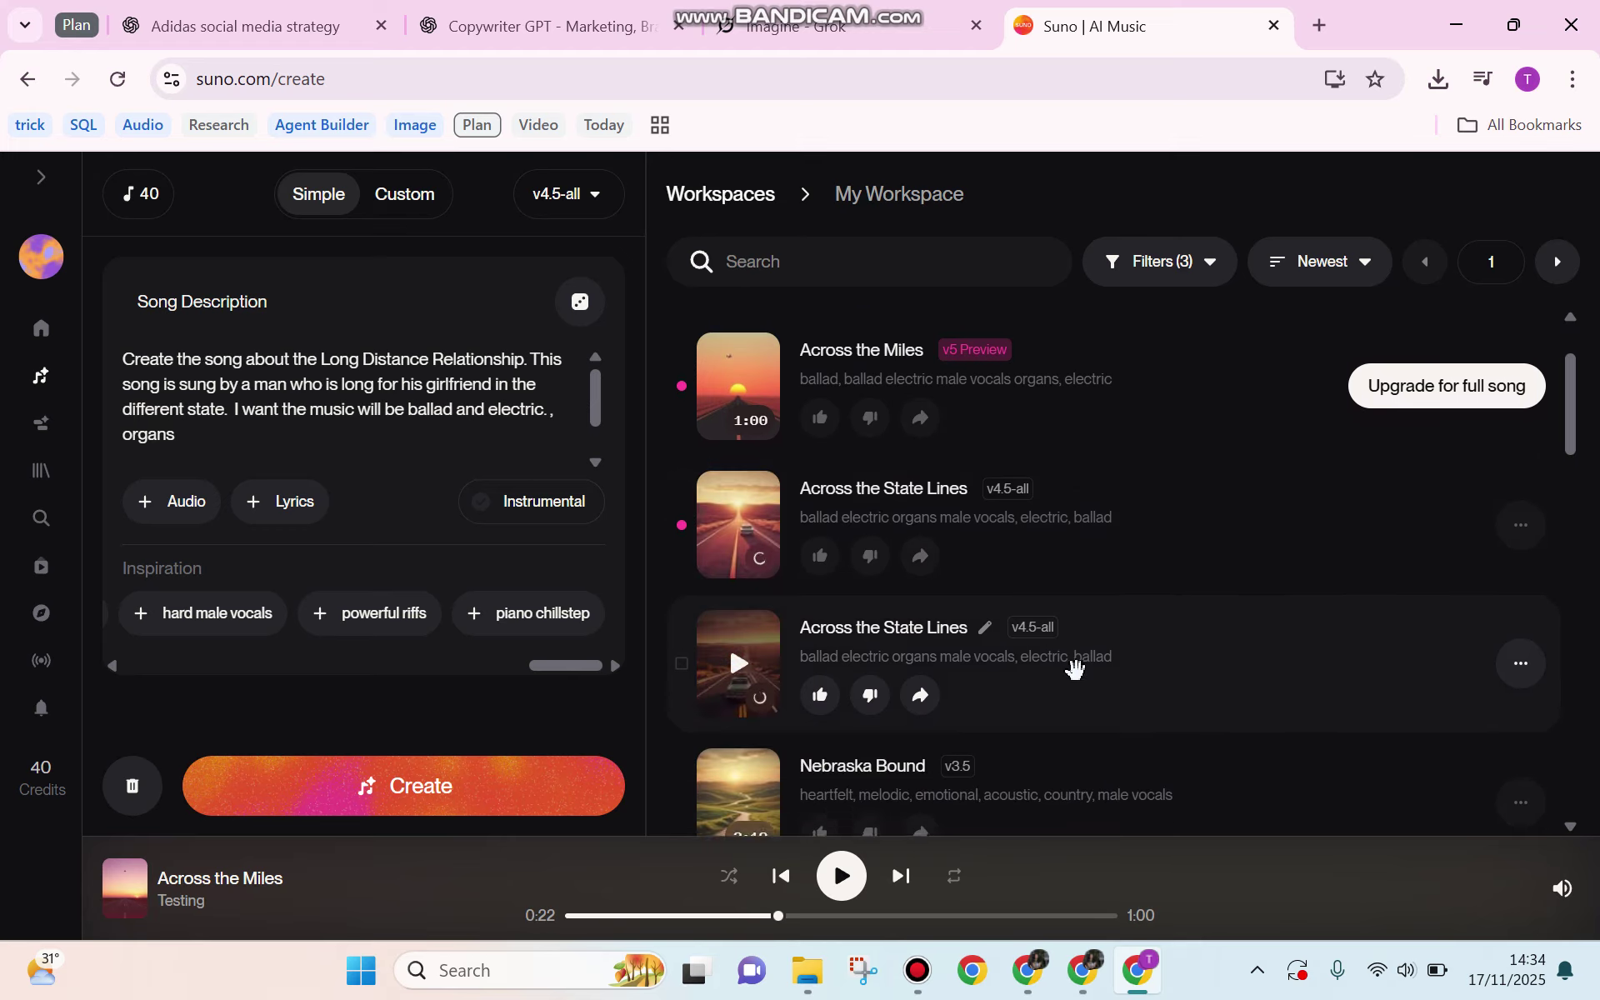
{"action": "scroll", "coordinate": [1075, 669], "scroll_direction": "down", "scroll_amount": 1}
{"action": "scroll", "coordinate": [1075, 669], "scroll_direction": "down", "scroll_amount": 1}
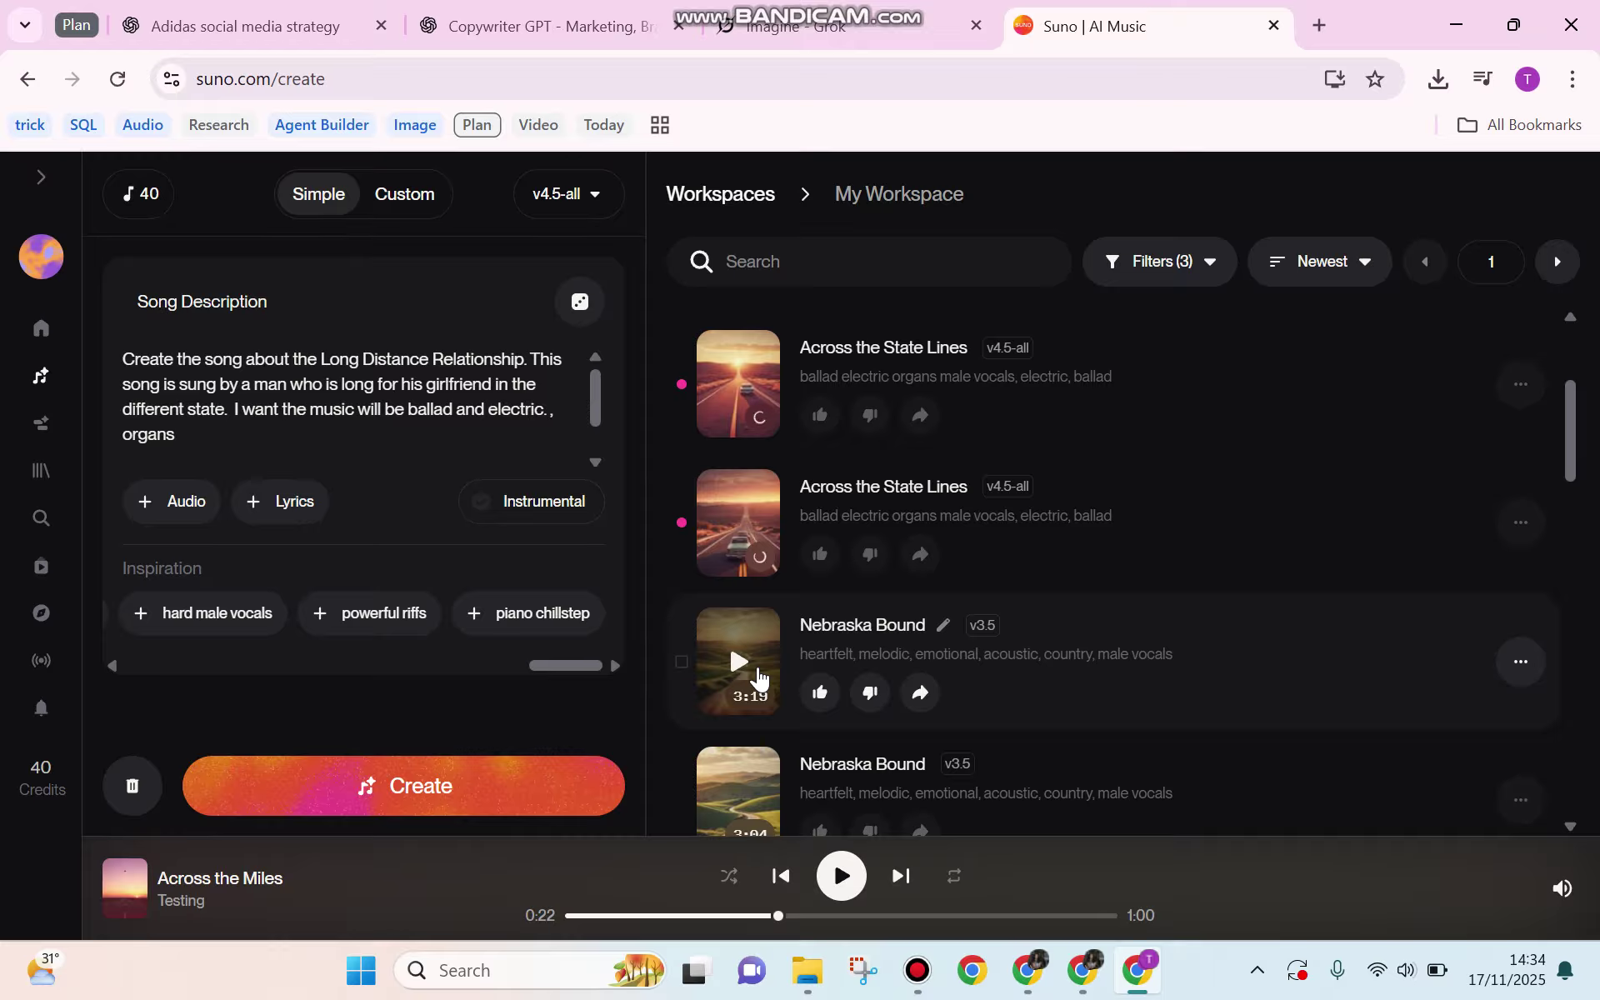
{"action": "left_click", "coordinate": [739, 662]}
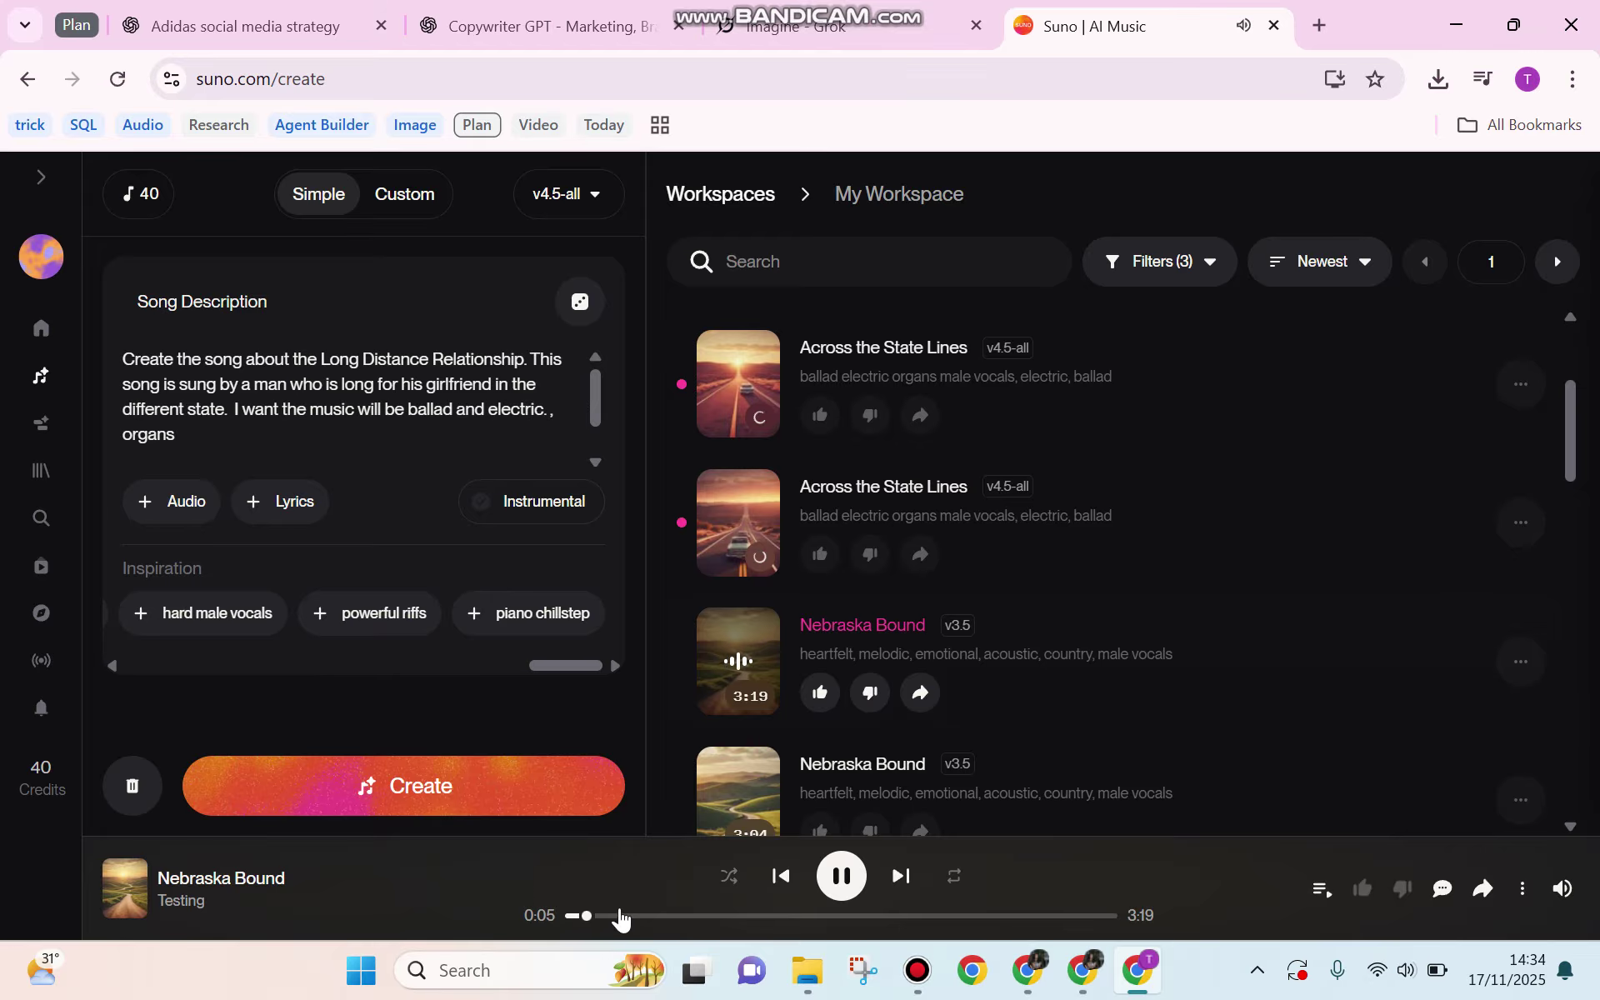
{"action": "left_click", "coordinate": [833, 883]}
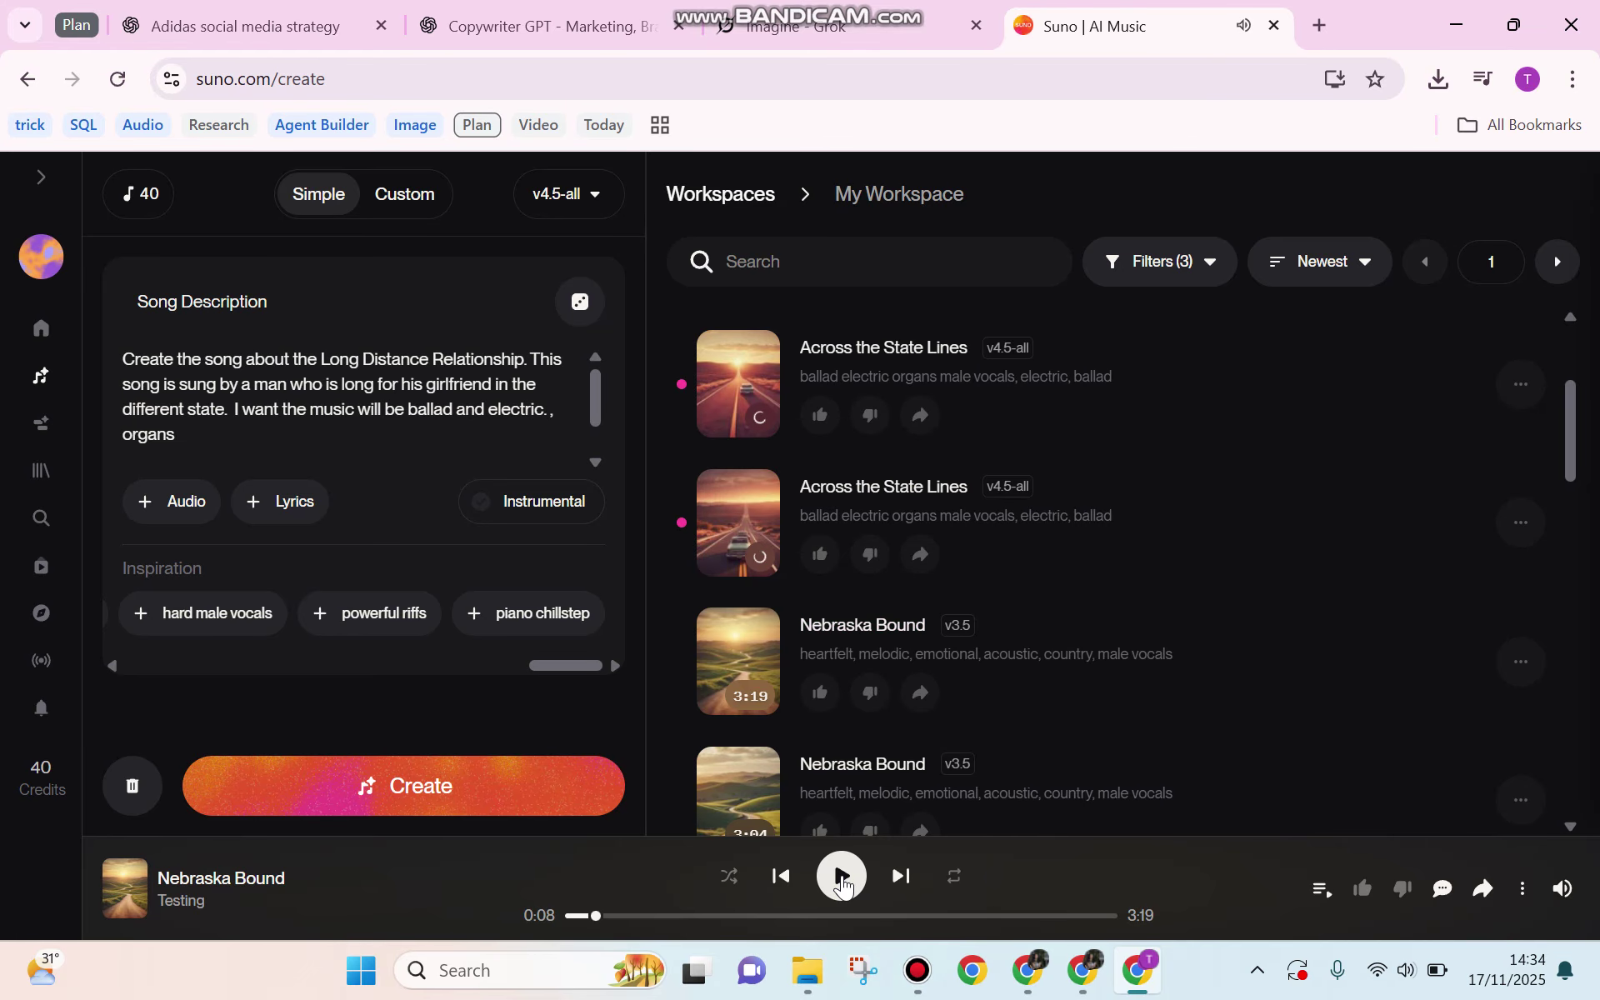
Play the 3:02 version of Across the State Lines and skip ahead past its opening seconds.
{"action": "scroll", "coordinate": [1047, 543], "scroll_direction": "down", "scroll_amount": 2}
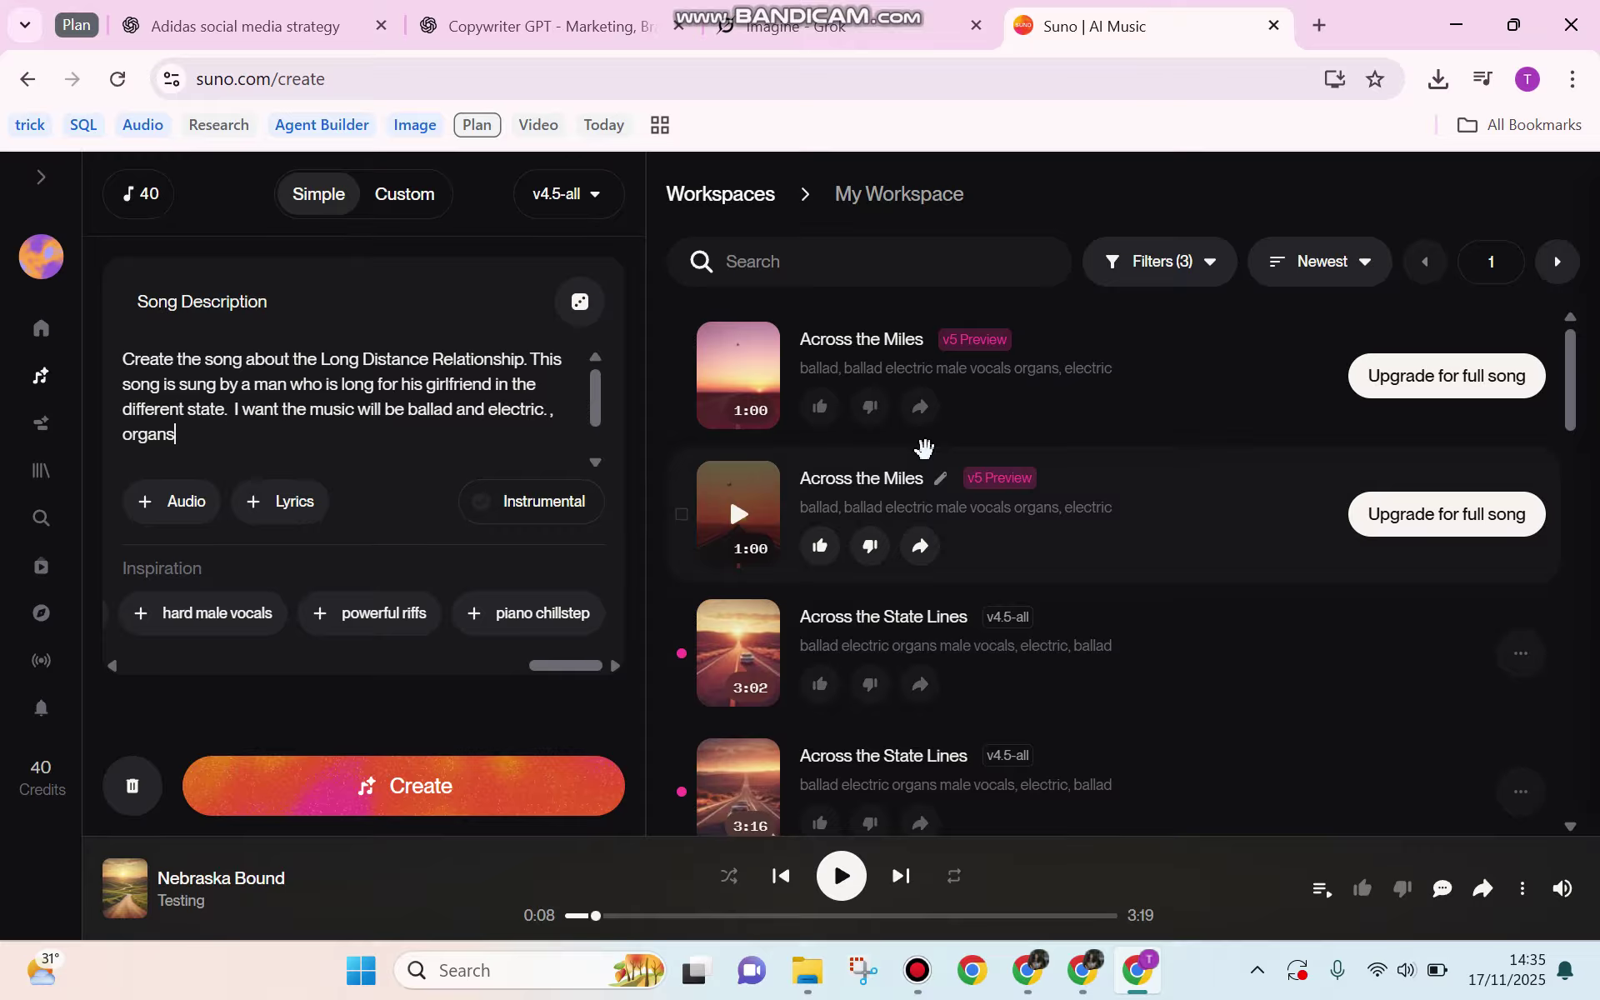
{"action": "left_click", "coordinate": [740, 656]}
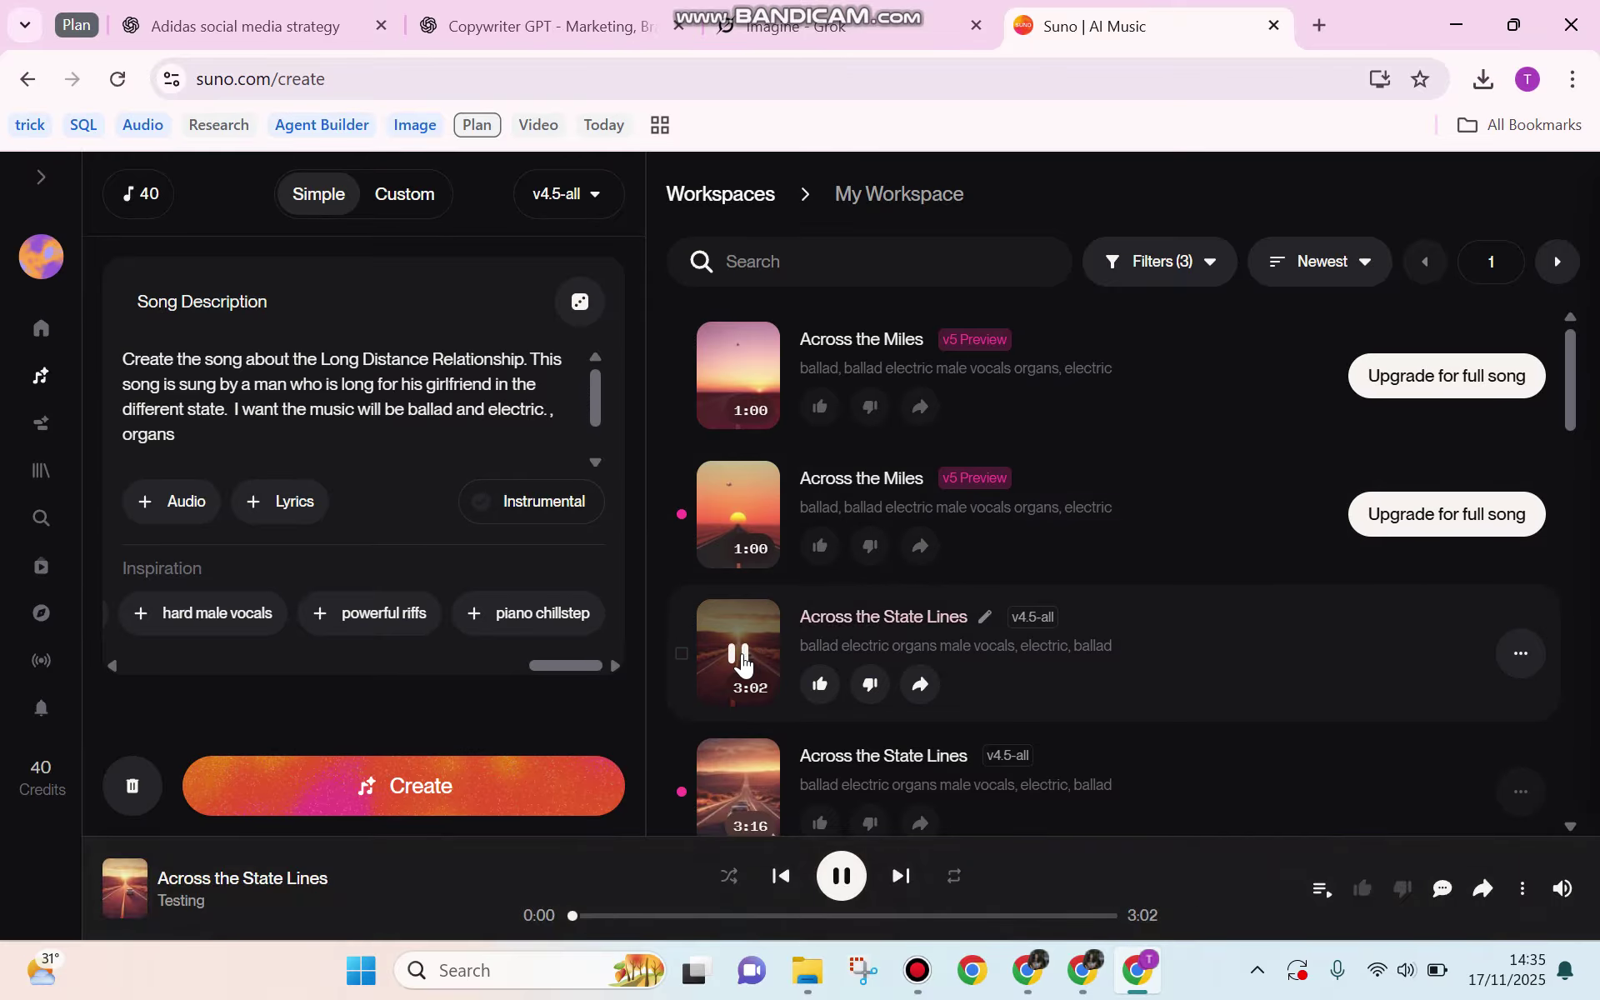
{"action": "left_click", "coordinate": [607, 916]}
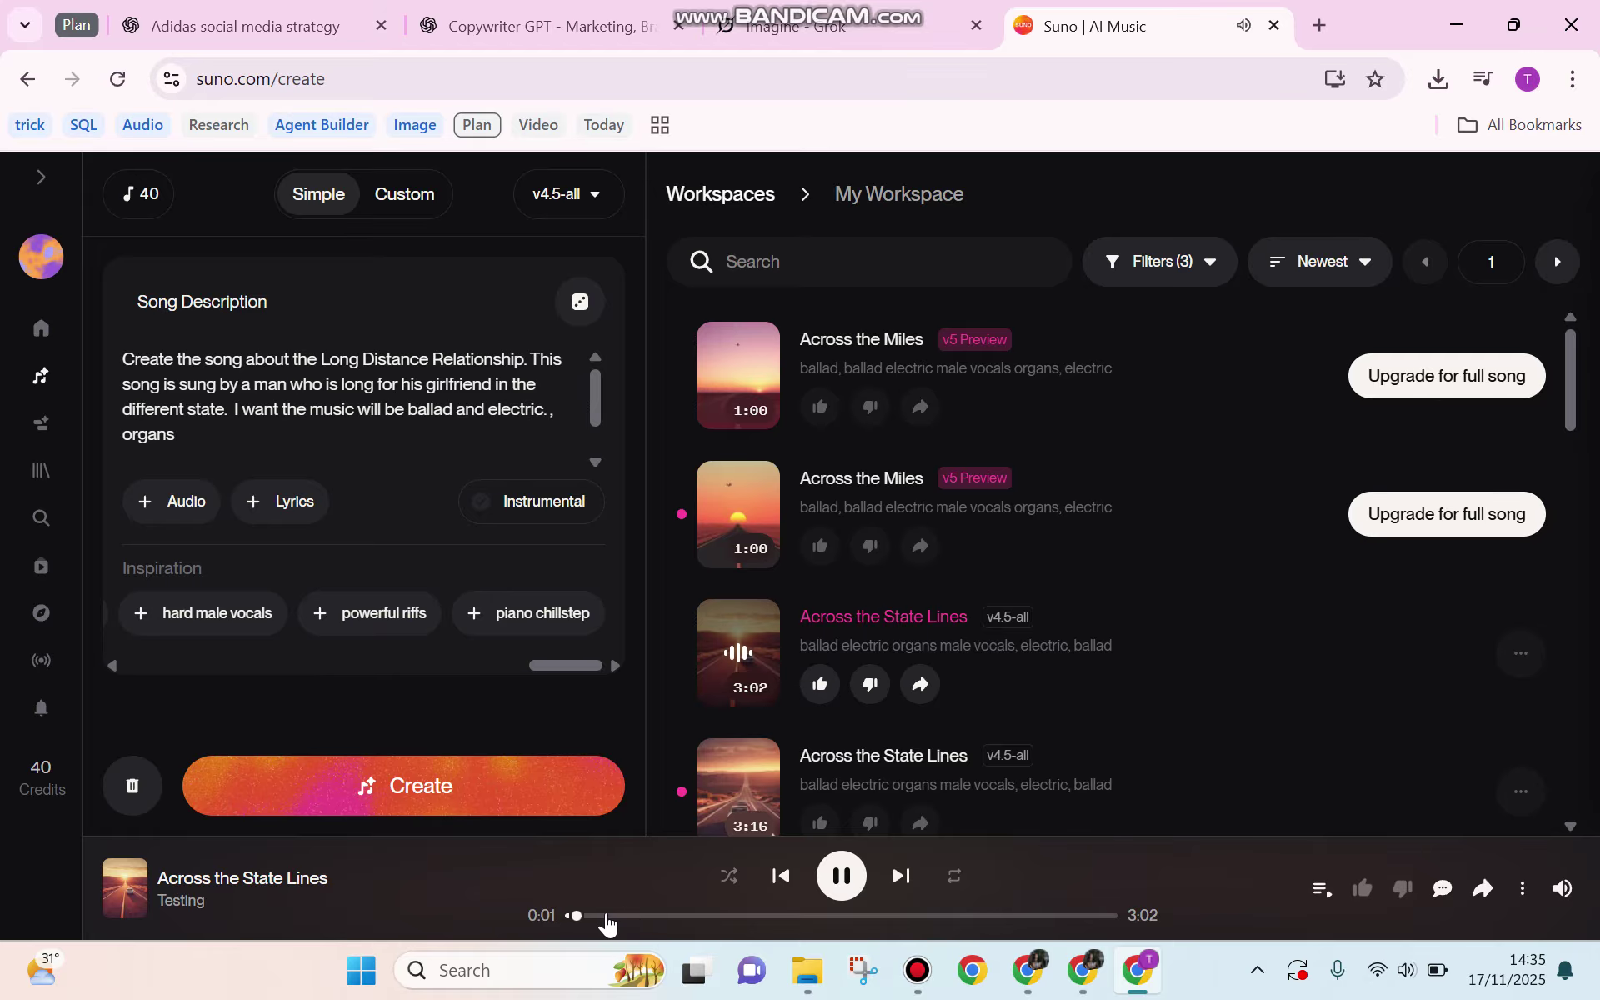